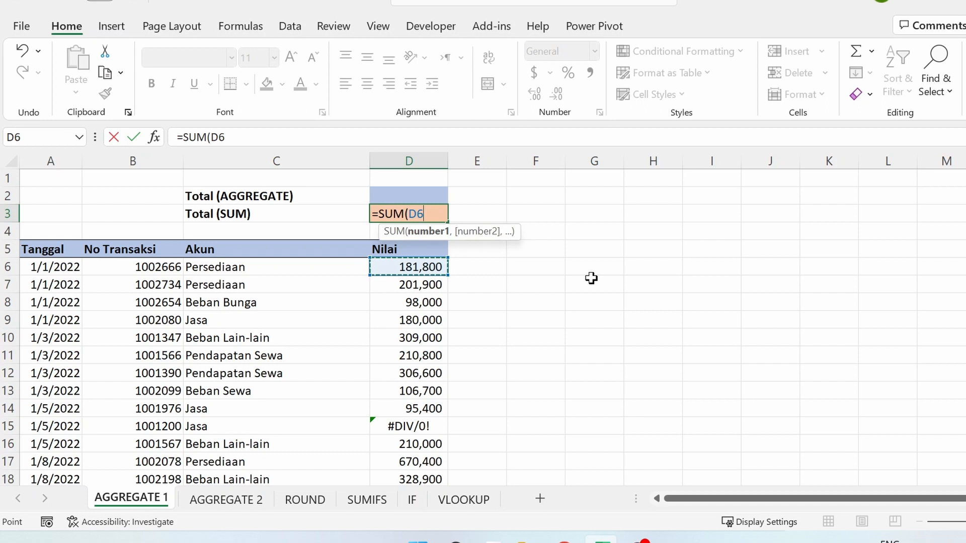
# Complete the Total (SUM) formula in D3 as =SUM(D6:D24) and inspect the error cell D15.
pyautogui.hotkey('ctrl', 'shift', 'Down')
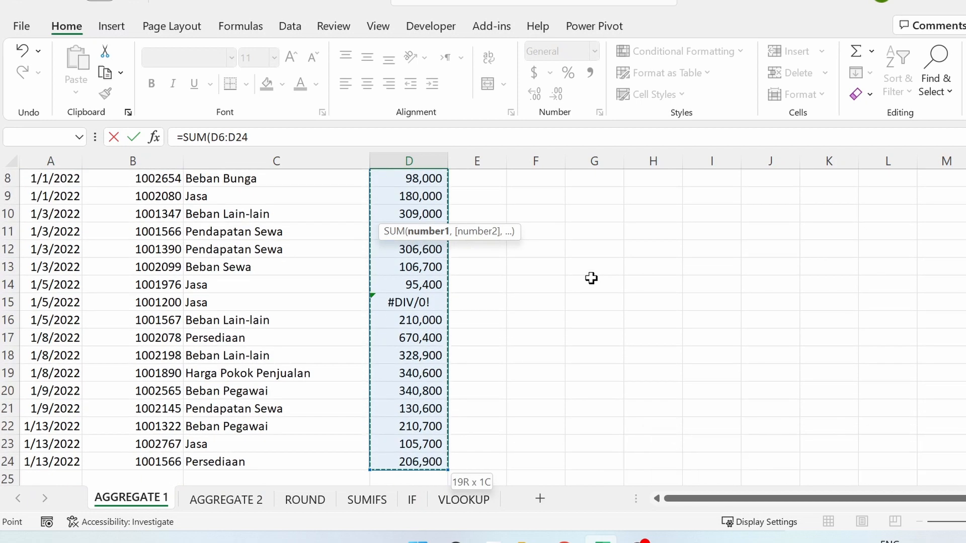
pyautogui.write(')')
pyautogui.press('Return')
pyautogui.scroll(1, 517, 227)
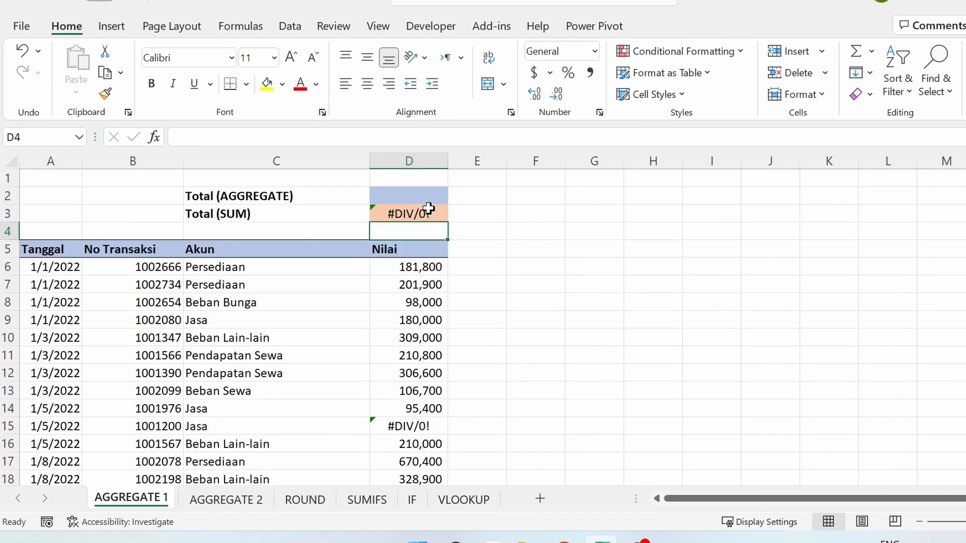
pyautogui.click(428, 208)
pyautogui.click(420, 426)
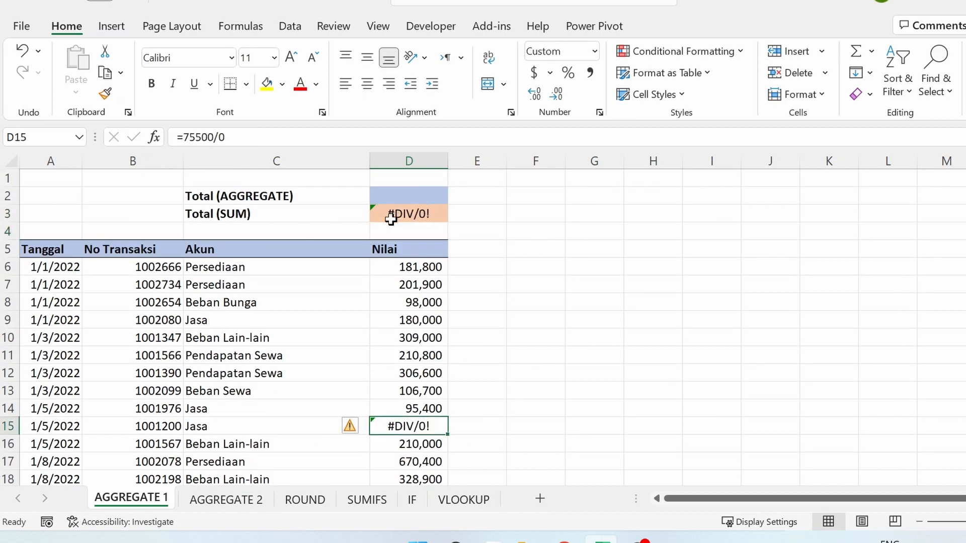
# Enter =AGGREGATE(9,6,D6:D24) in D2 to sum the Nilai column while ignoring error values.
pyautogui.click(407, 200)
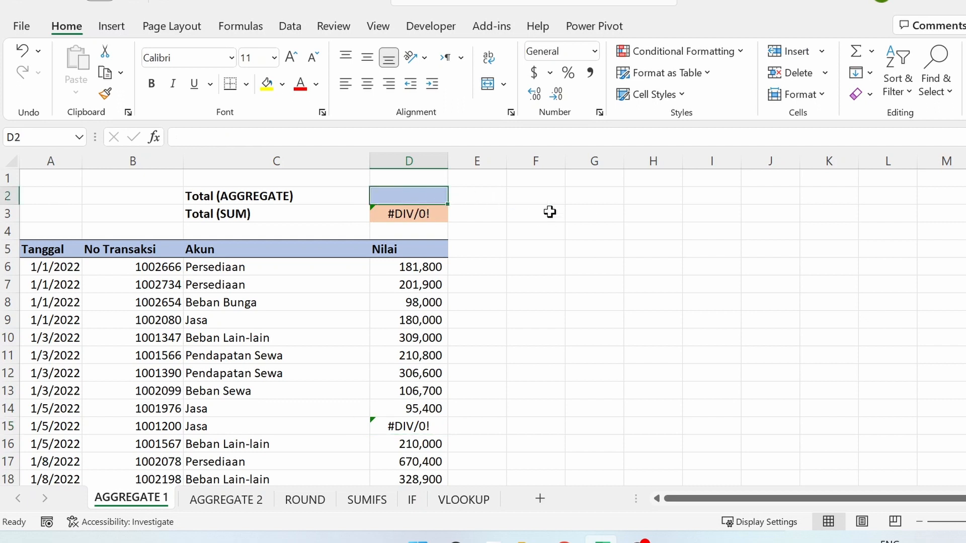
pyautogui.write('=')
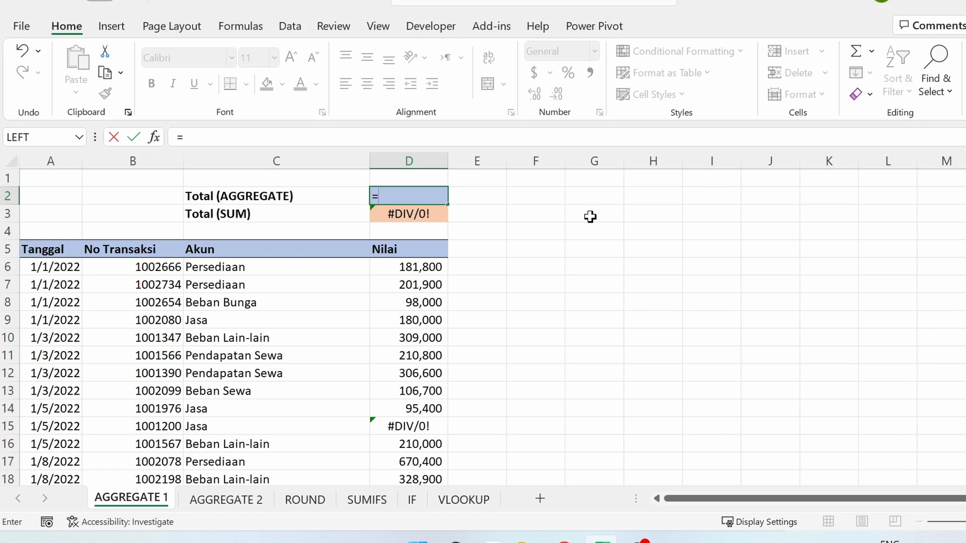
pyautogui.write('AG')
pyautogui.press('Tab')
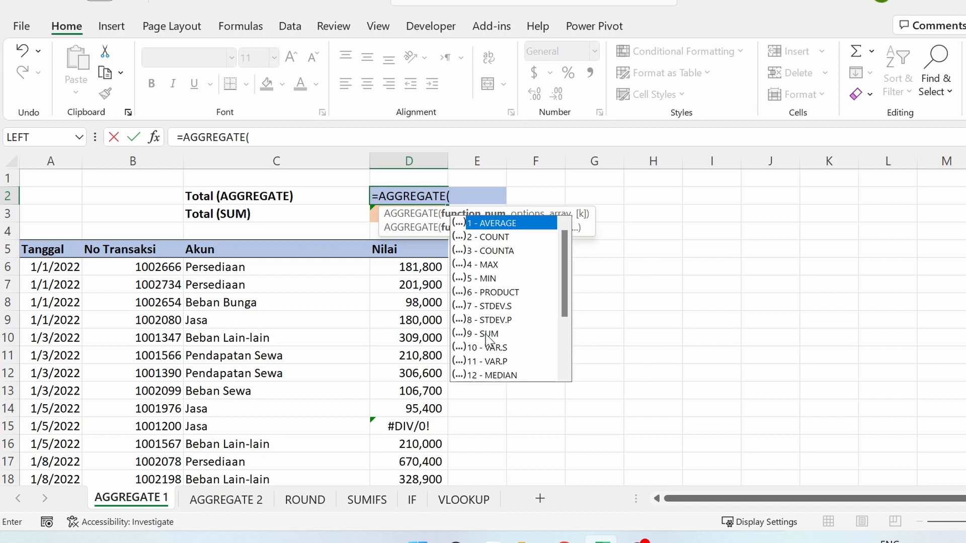
pyautogui.write('9,')
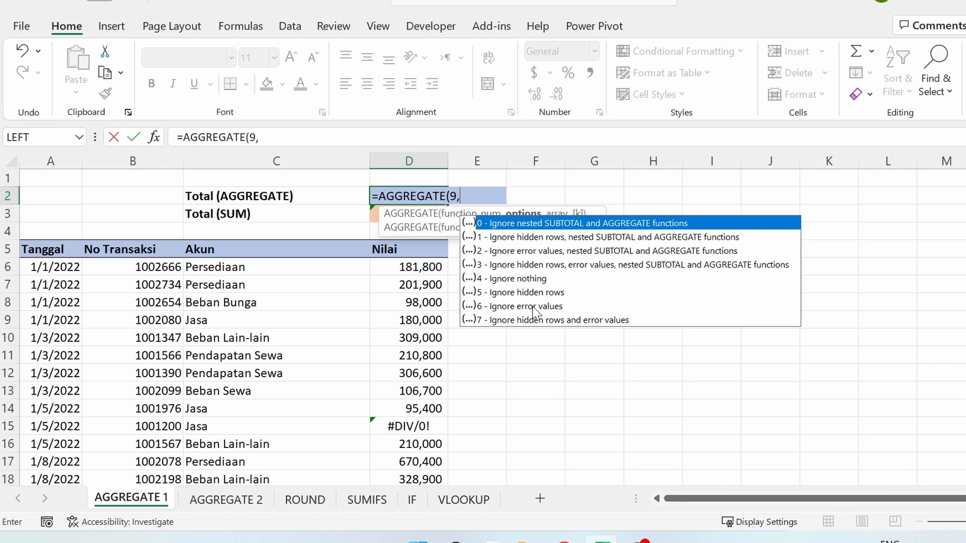
pyautogui.write(',')
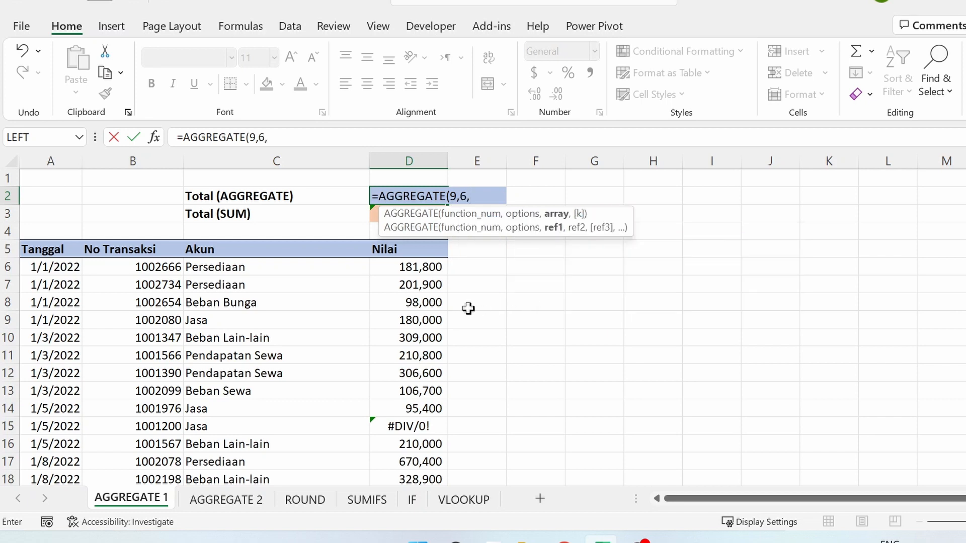
pyautogui.click(397, 265)
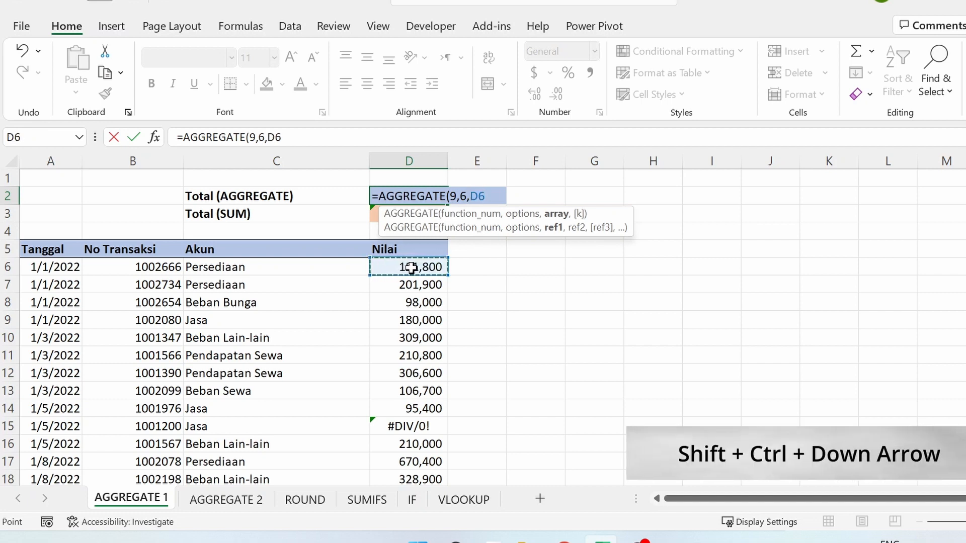
pyautogui.hotkey('ctrl', 'shift', 'Down')
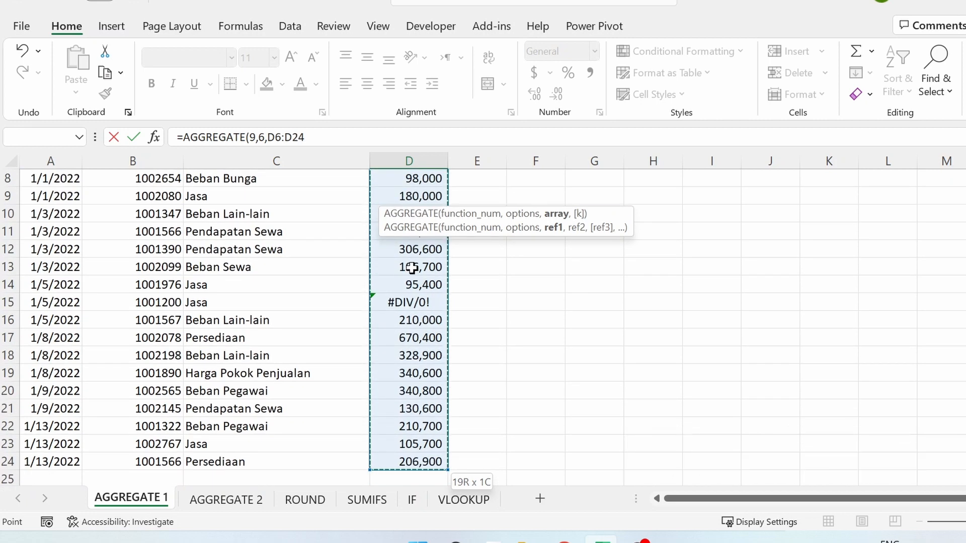
pyautogui.write(')')
pyautogui.press('Return')
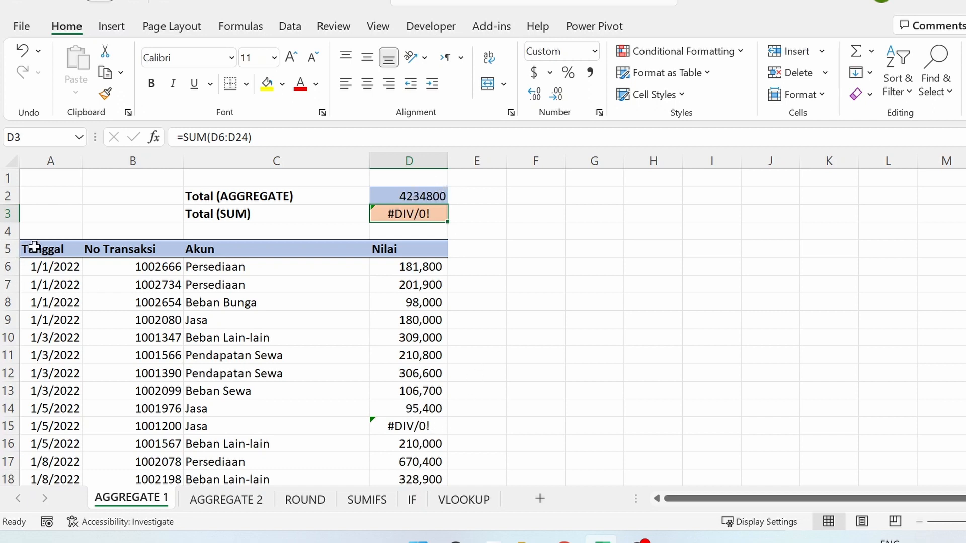
# Turn on filtering for the header row A5:D5 of the transaction table.
pyautogui.moveTo(34, 247); pyautogui.dragTo(405, 250)
pyautogui.click(897, 71)
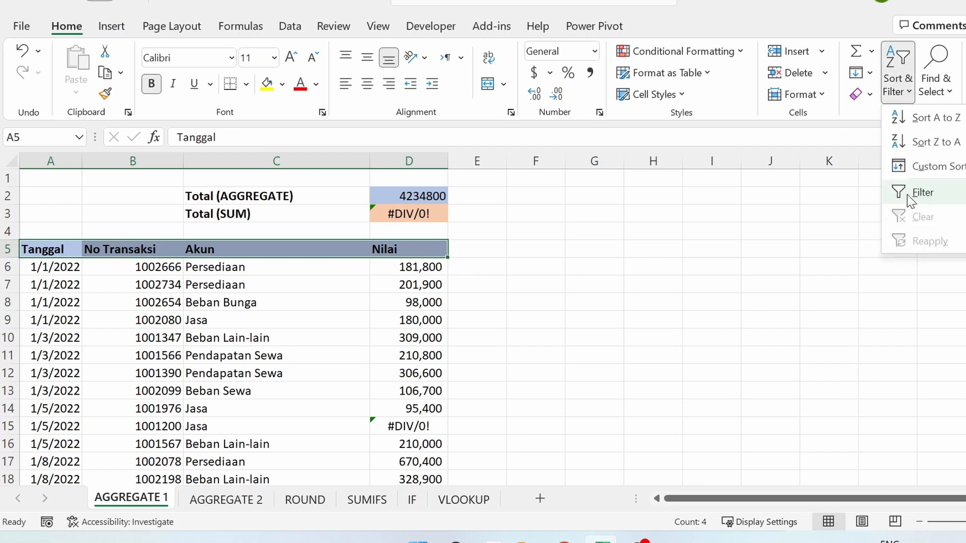
pyautogui.click(898, 193)
pyautogui.click(282, 303)
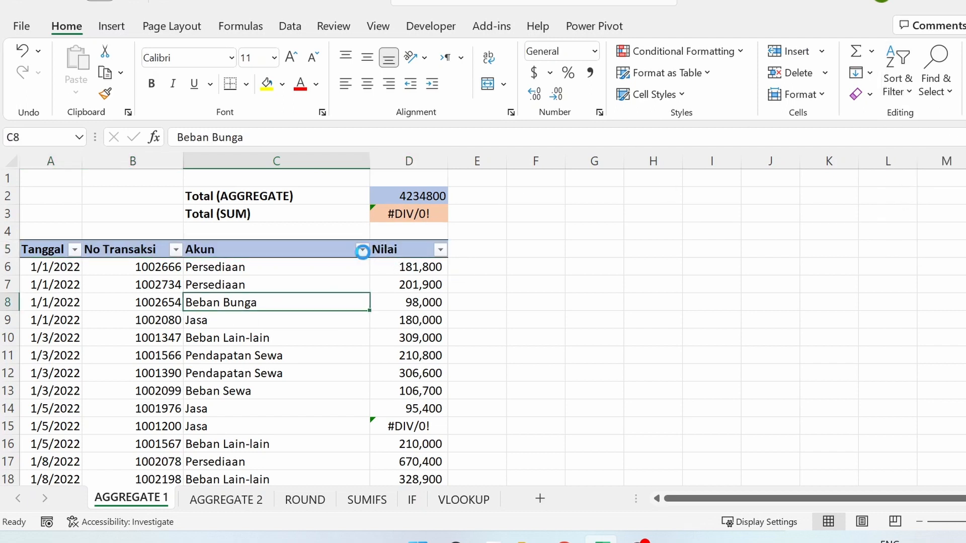
# Filter the Akun column to show only Jasa.
pyautogui.click(362, 250)
pyautogui.click(176, 349)
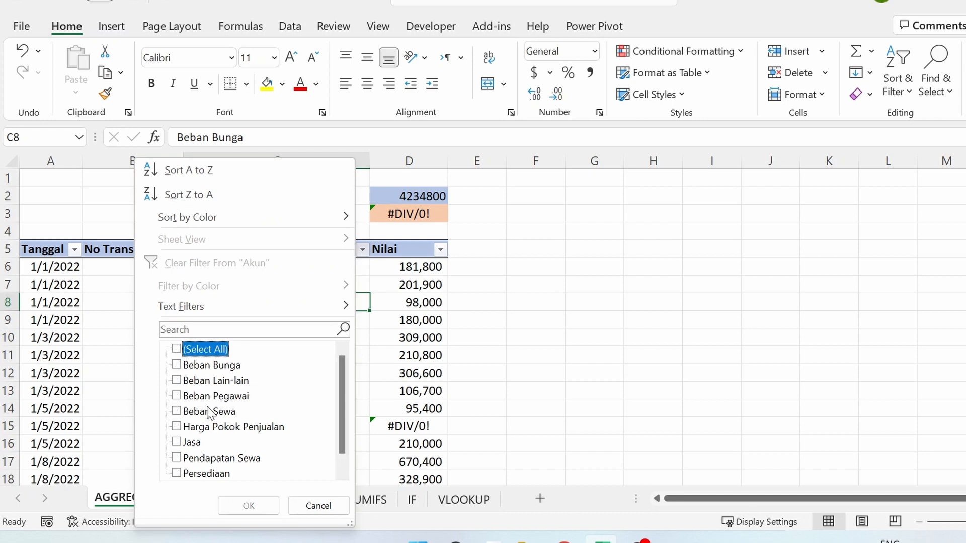
pyautogui.click(178, 443)
pyautogui.click(248, 506)
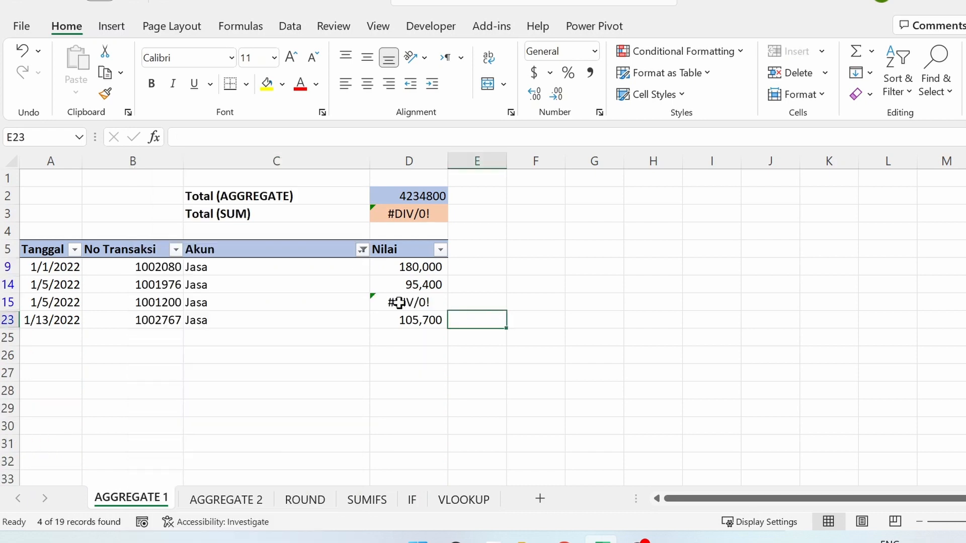
# Remove the option and range from D2's AGGREGATE formula and set the option to 3, leaving =AGGREGATE(9,3, ready for a range.
pyautogui.click(415, 196)
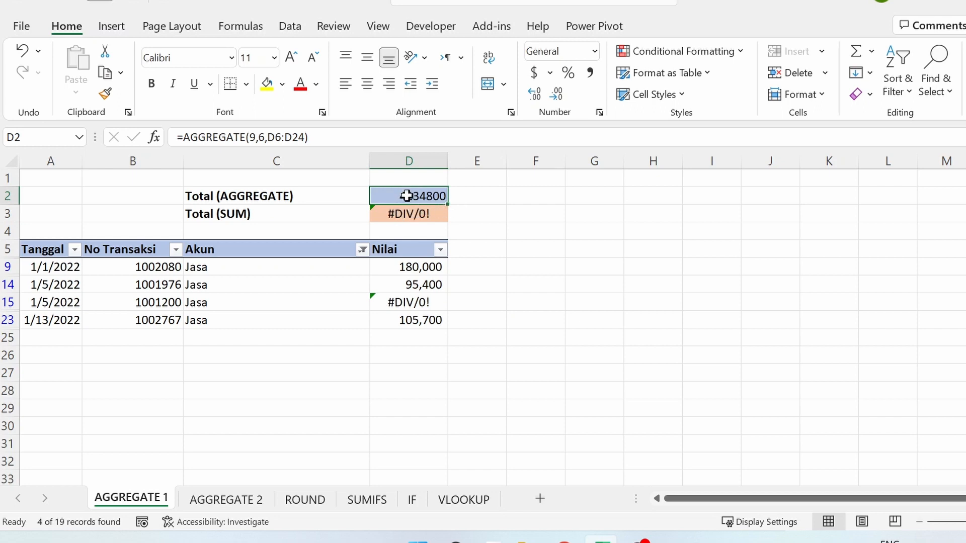
pyautogui.click(265, 139)
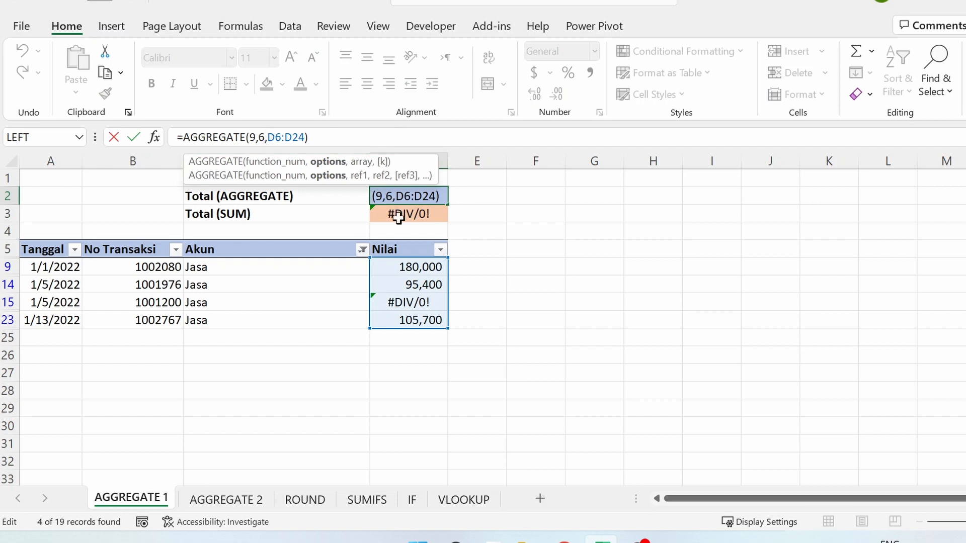
pyautogui.click(317, 136)
pyautogui.press('BackSpace')
pyautogui.press('BackSpace')
pyautogui.press('BackSpace')
pyautogui.press('BackSpace')
pyautogui.press('BackSpace')
pyautogui.press('BackSpace')
pyautogui.press('BackSpace')
pyautogui.press('BackSpace')
pyautogui.press('BackSpace')
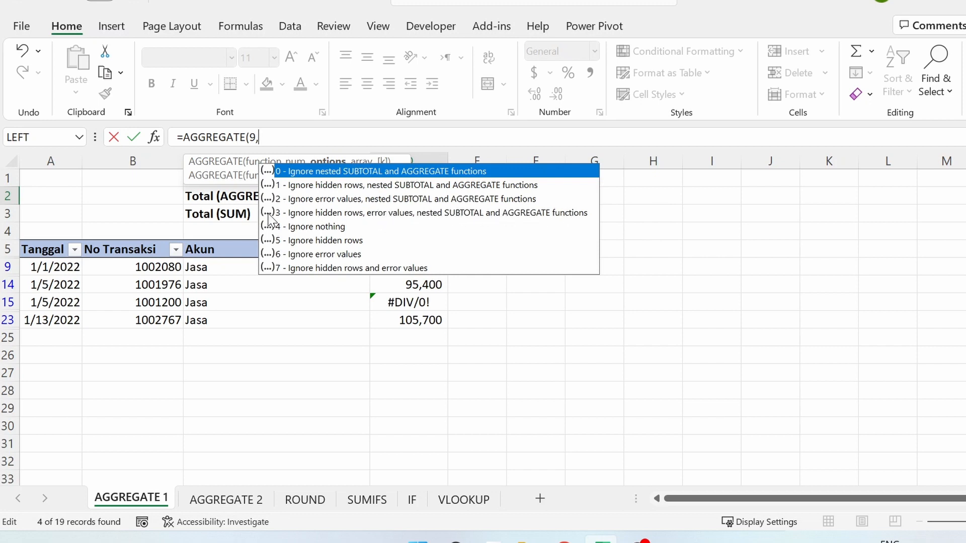
pyautogui.write('3,')
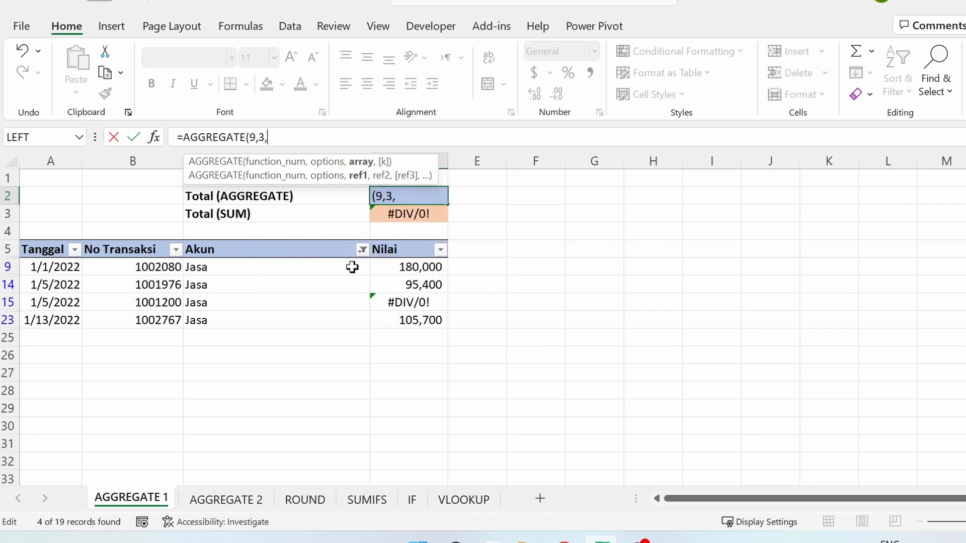
# Clear the filter from the Akun column and complete D2's formula with the range D6:D24.
pyautogui.click(362, 249)
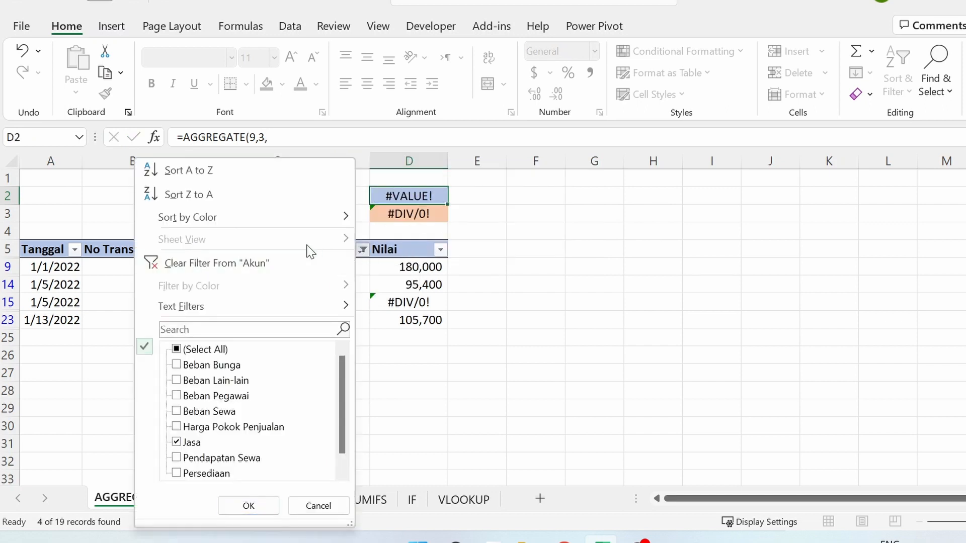
pyautogui.click(308, 261)
pyautogui.click(287, 141)
pyautogui.click(395, 265)
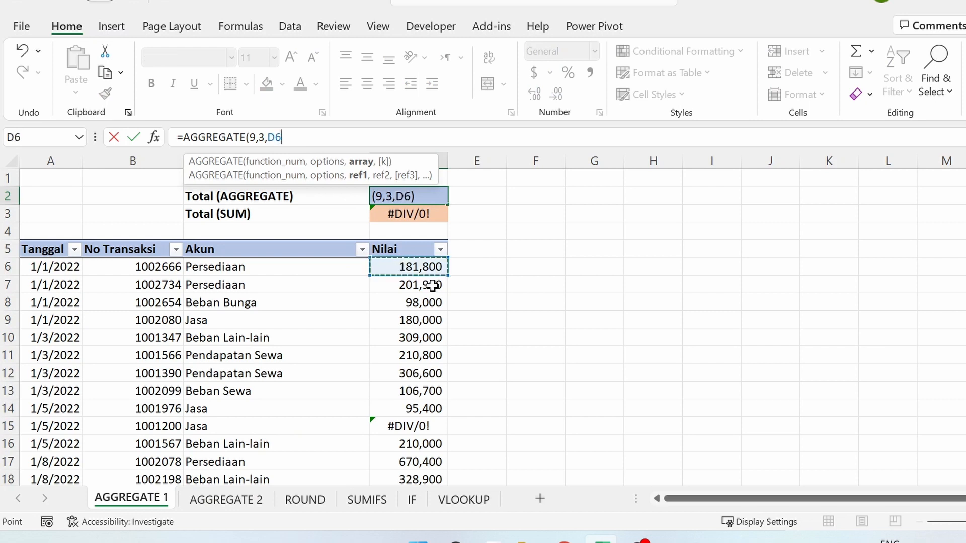
pyautogui.hotkey('ctrl', 'shift', 'Down')
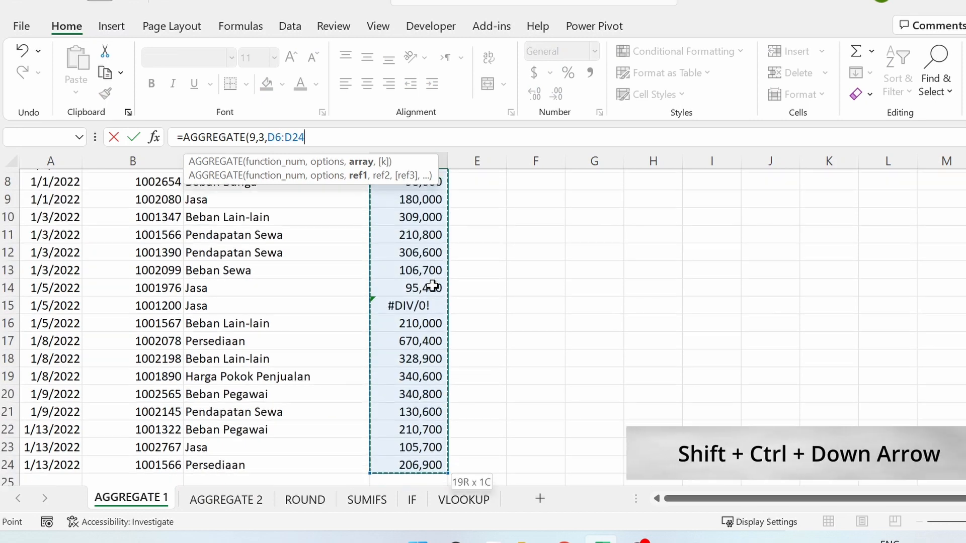
pyautogui.press('Return')
# Apply the comma number style to the Total (AGGREGATE) cell D2.
pyautogui.scroll(3, 436, 282)
pyautogui.click(420, 195)
pyautogui.click(590, 72)
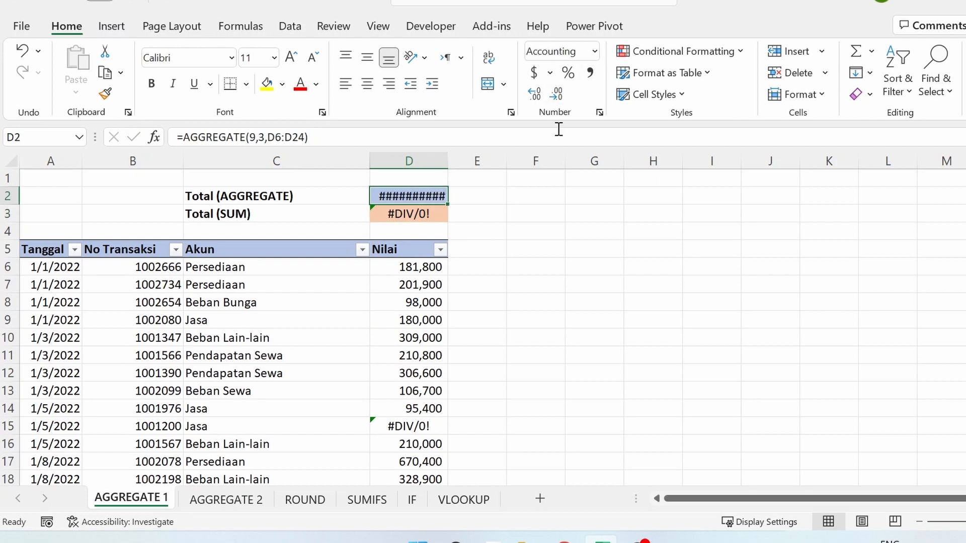
# Filter the Akun column again so that only the Jasa transactions are listed.
pyautogui.click(361, 250)
pyautogui.click(182, 350)
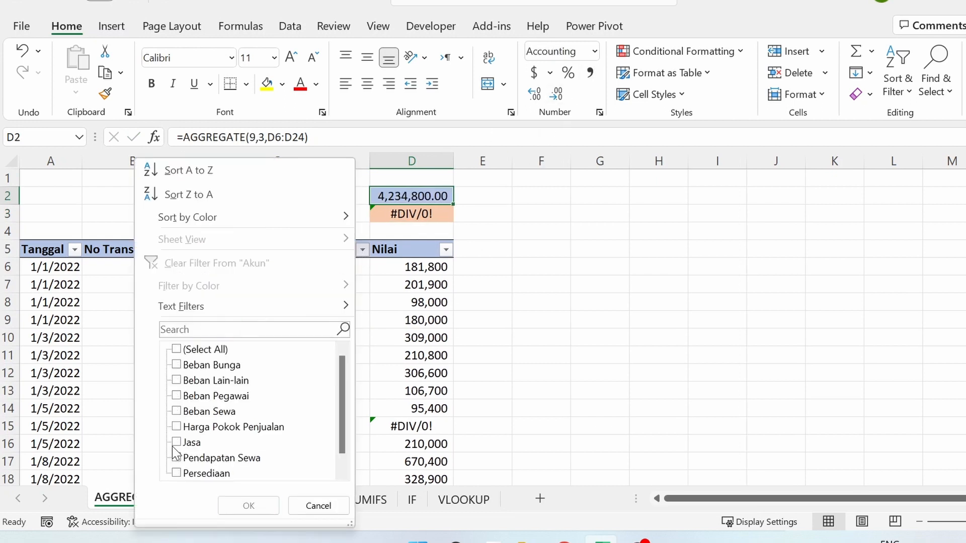
pyautogui.click(176, 442)
pyautogui.click(249, 506)
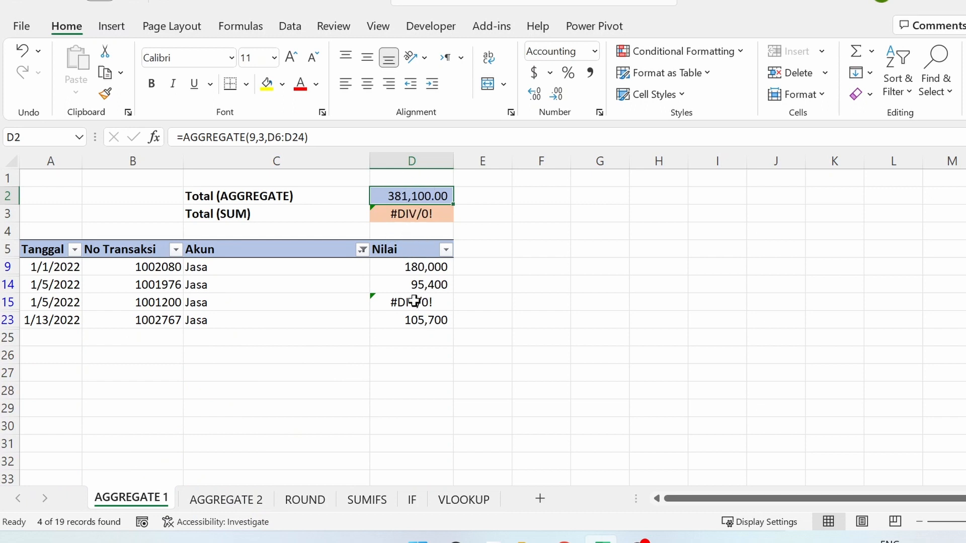
# Open the AGGREGATE 2 sheet and inspect the Total Pendapatan and Total Beban cells.
pyautogui.click(226, 499)
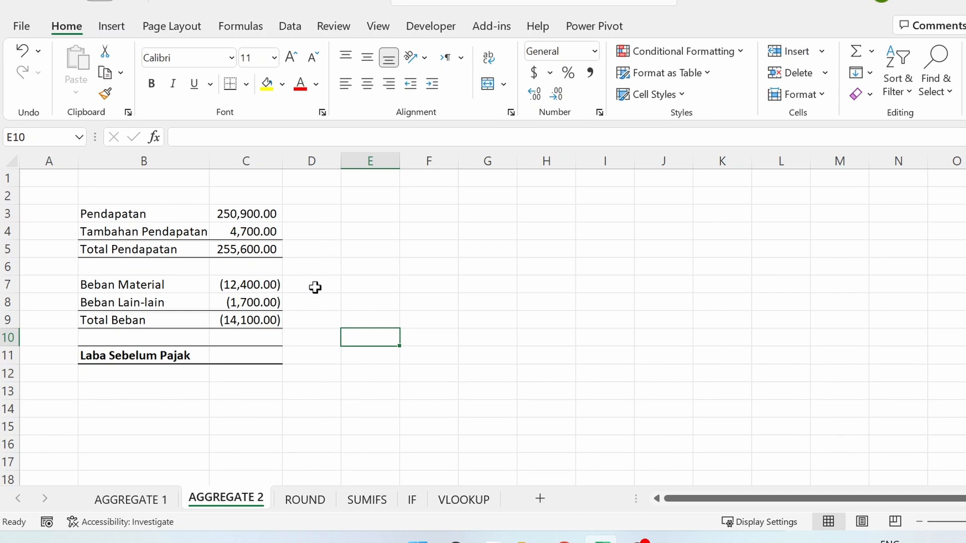
pyautogui.click(241, 250)
pyautogui.click(245, 322)
# Enter =AGGREGATE(9,3,C3:C9) in C11 to calculate Laba Sebelum Pajak without counting nested subtotals.
pyautogui.click(241, 352)
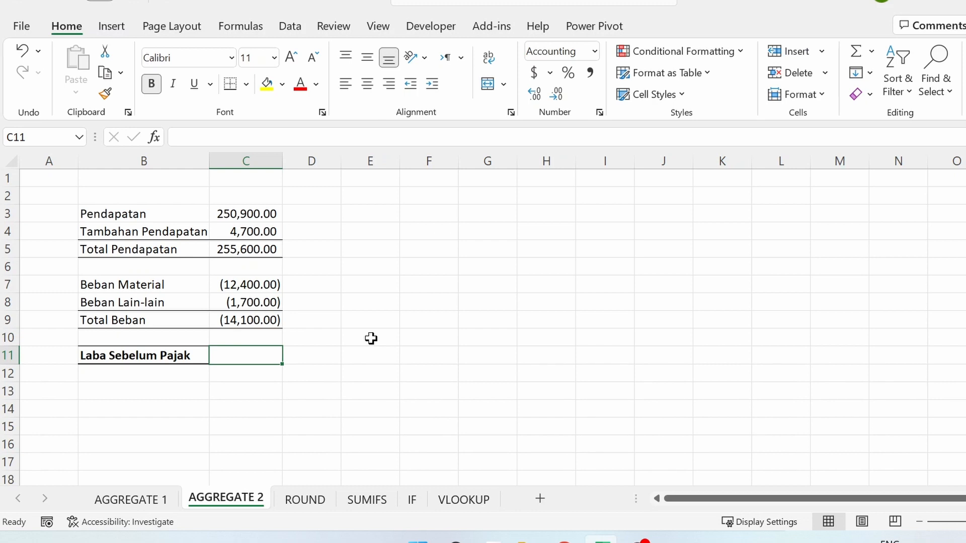
pyautogui.write('=agg')
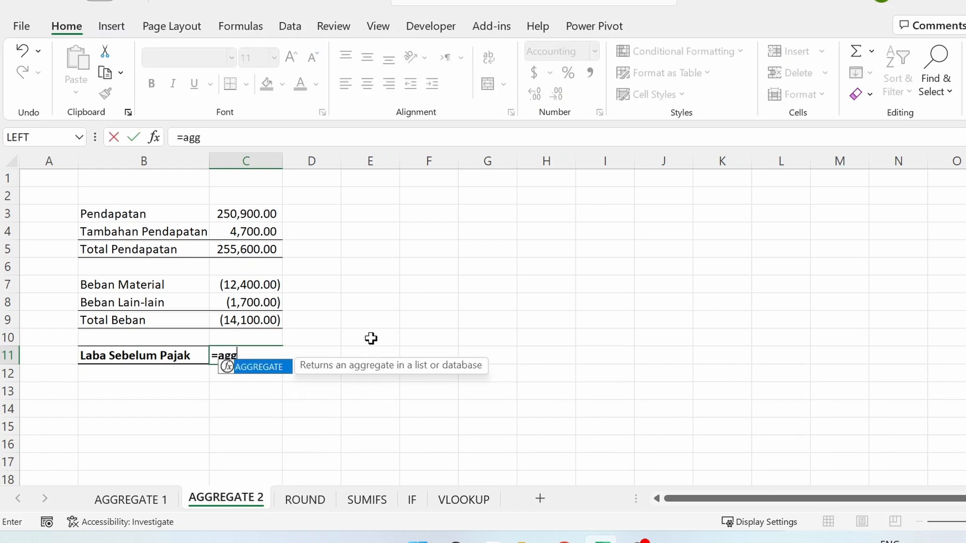
pyautogui.press('Tab')
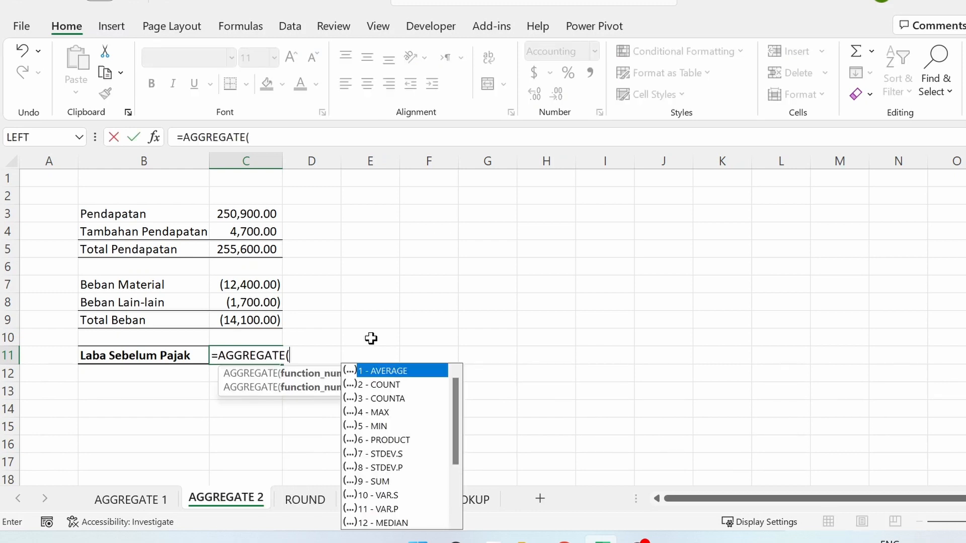
pyautogui.write('9,')
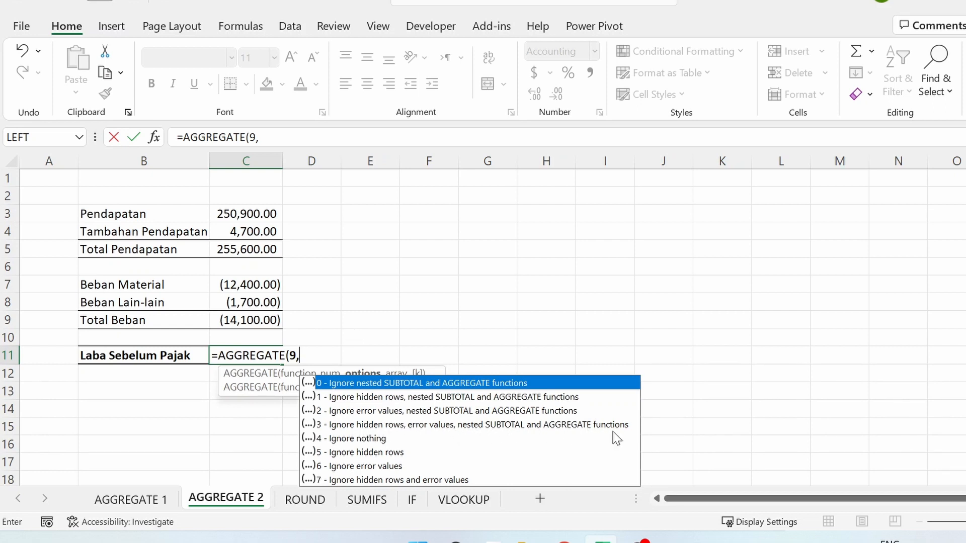
pyautogui.write('3,')
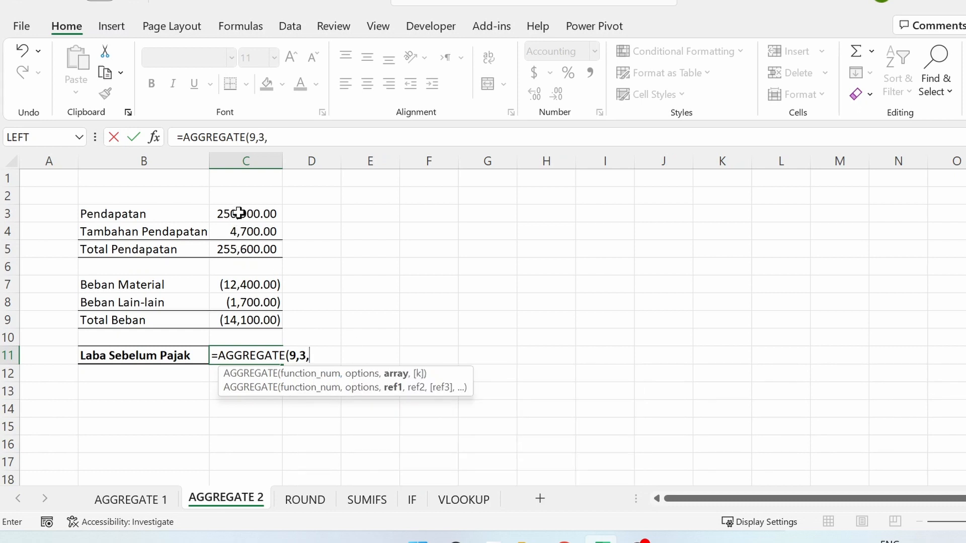
pyautogui.moveTo(237, 214); pyautogui.dragTo(269, 328)
pyautogui.write(')')
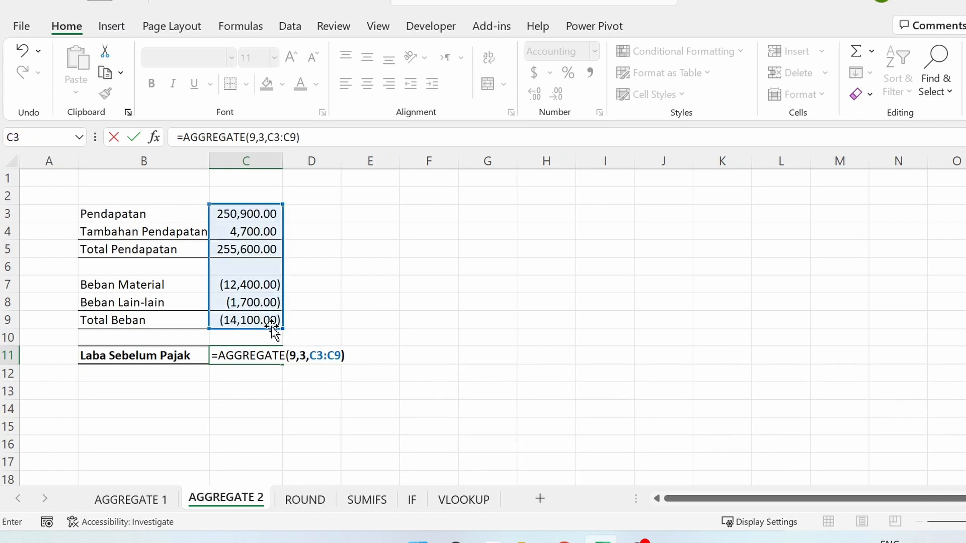
pyautogui.press('Return')
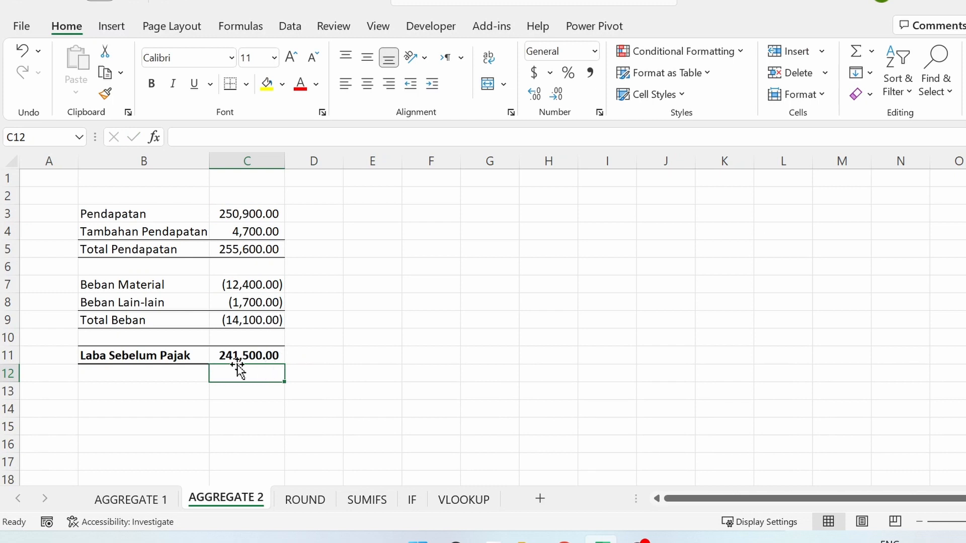
# Check the subtotal formulas in C5 and C9 and the revenue amounts in C3:C4.
pyautogui.click(229, 251)
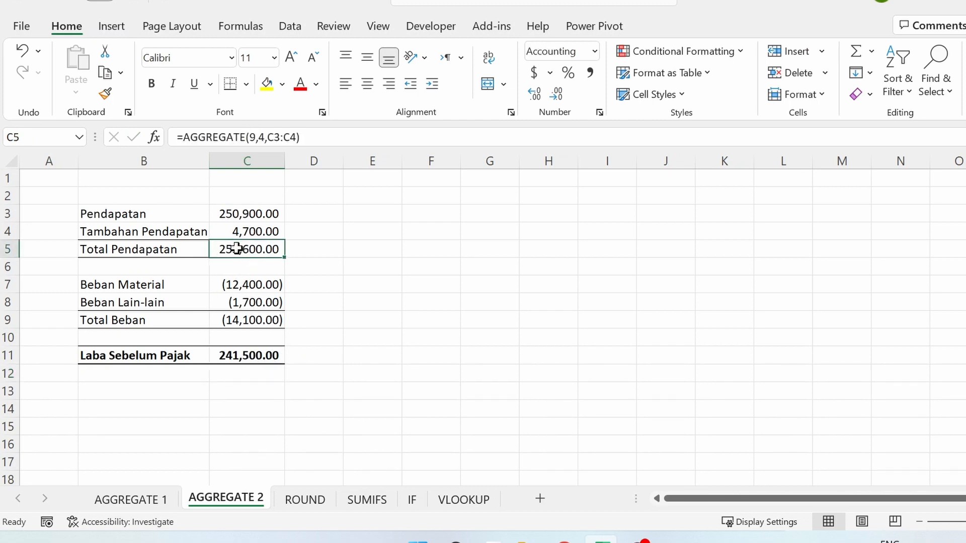
pyautogui.click(243, 323)
pyautogui.moveTo(238, 212); pyautogui.dragTo(240, 231)
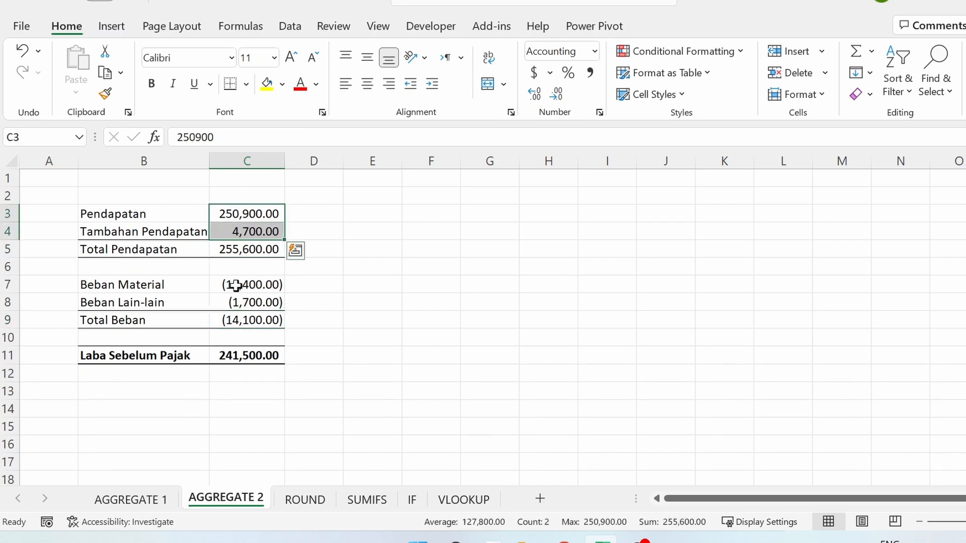
# Add the expense amounts in C7:C8 to the C3:C4 selection to check their combined sum against Laba Sebelum Pajak.
pyautogui.keyDown('ctrl'); pyautogui.moveTo(236, 285); pyautogui.dragTo(236, 302); pyautogui.keyUp('ctrl')
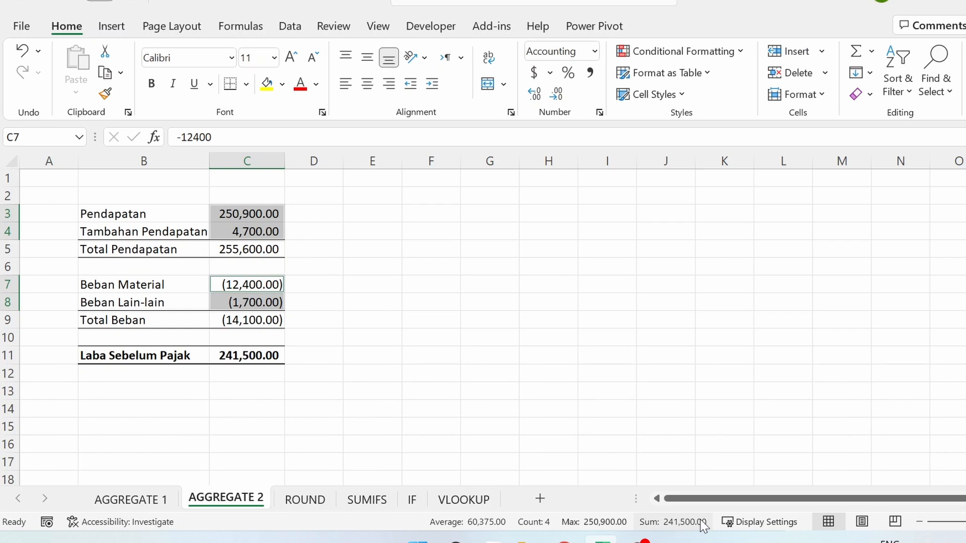
pyautogui.click(391, 348)
# On the ROUND sheet, enter =C2*(1+C3) in C6 to calculate the total salary including the bonus.
pyautogui.click(305, 498)
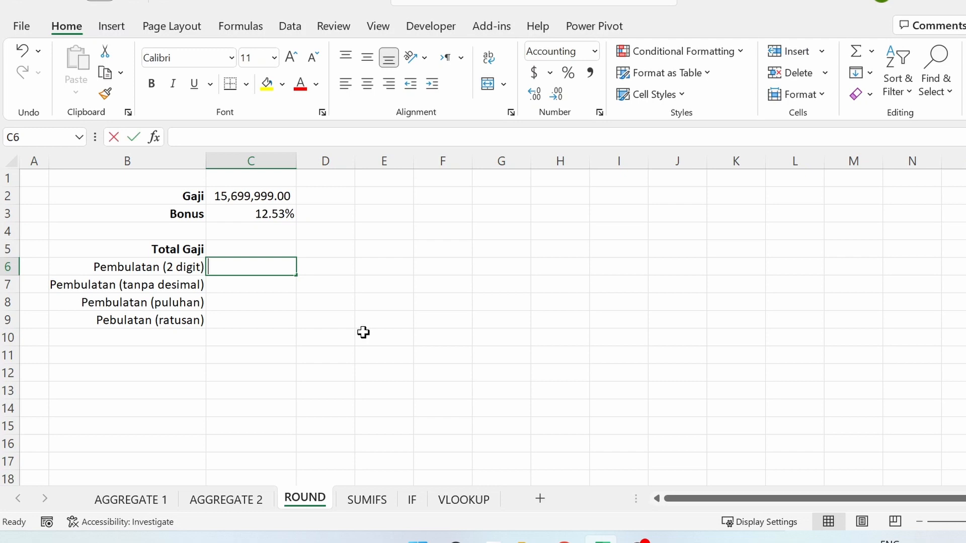
pyautogui.write('=')
pyautogui.click(265, 194)
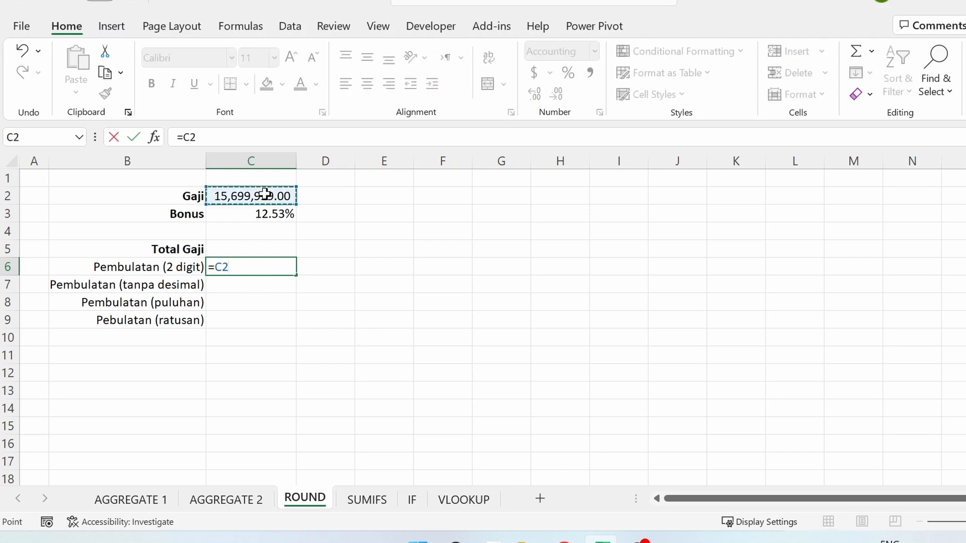
pyautogui.write('*')
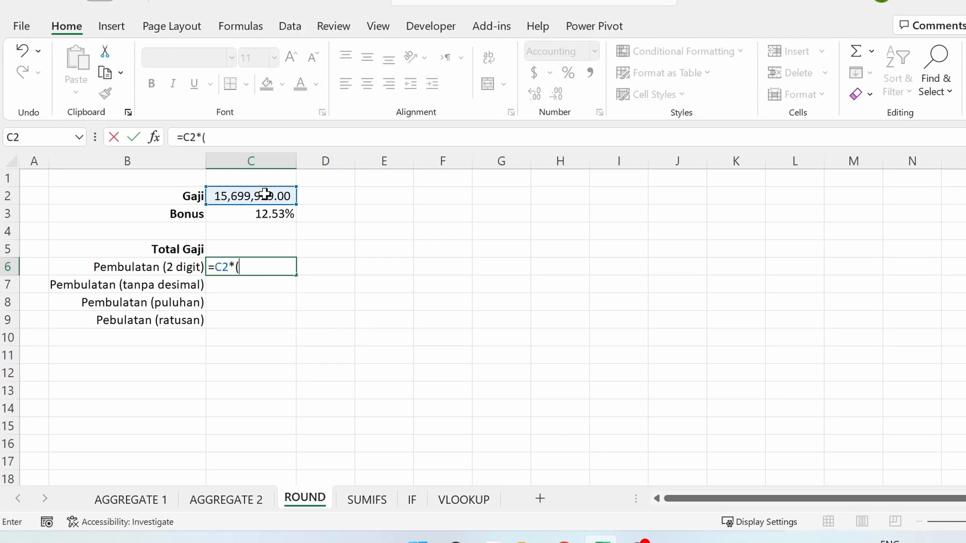
pyautogui.write('(1+')
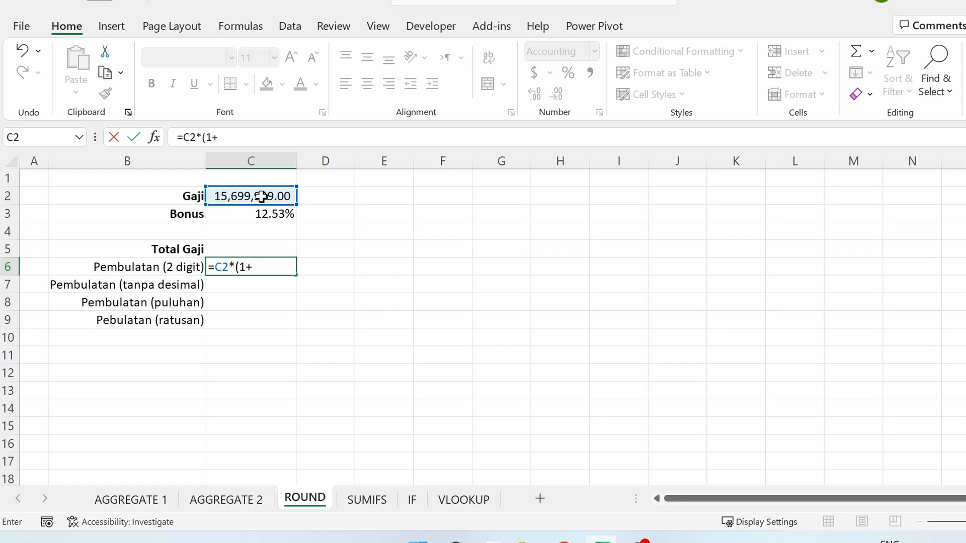
pyautogui.click(258, 212)
pyautogui.write(')')
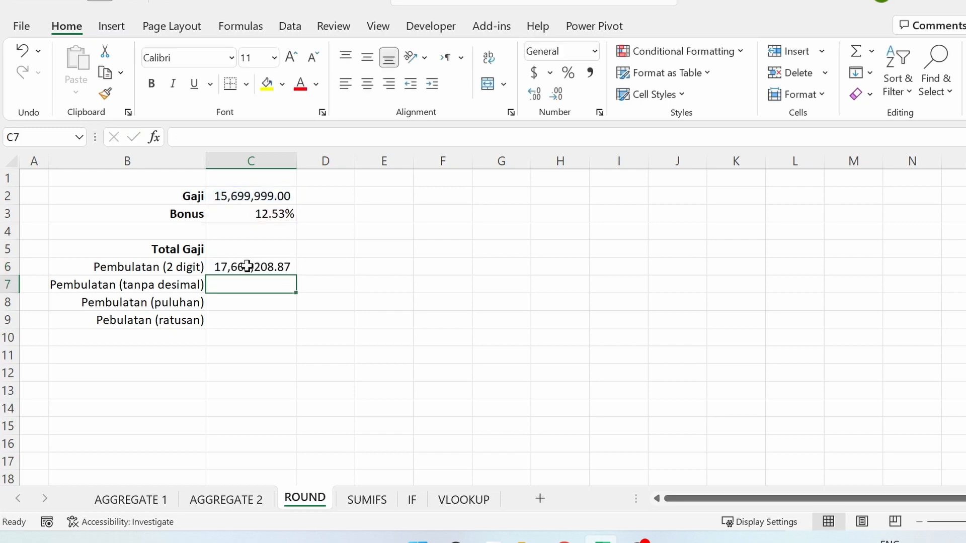
# Increase the number format of C6 to six decimal places.
pyautogui.click(288, 266)
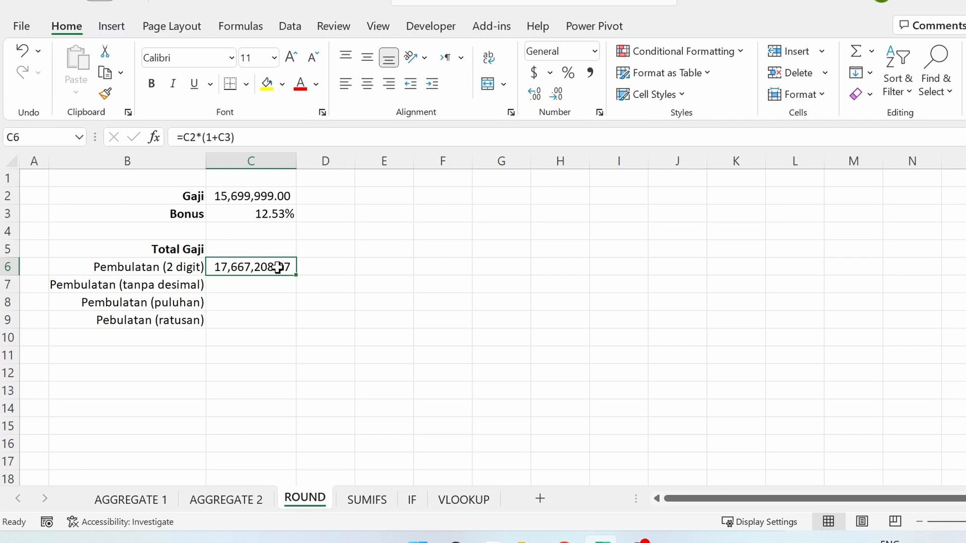
pyautogui.click(534, 93)
pyautogui.click(535, 93)
pyautogui.click(535, 94)
pyautogui.click(535, 94)
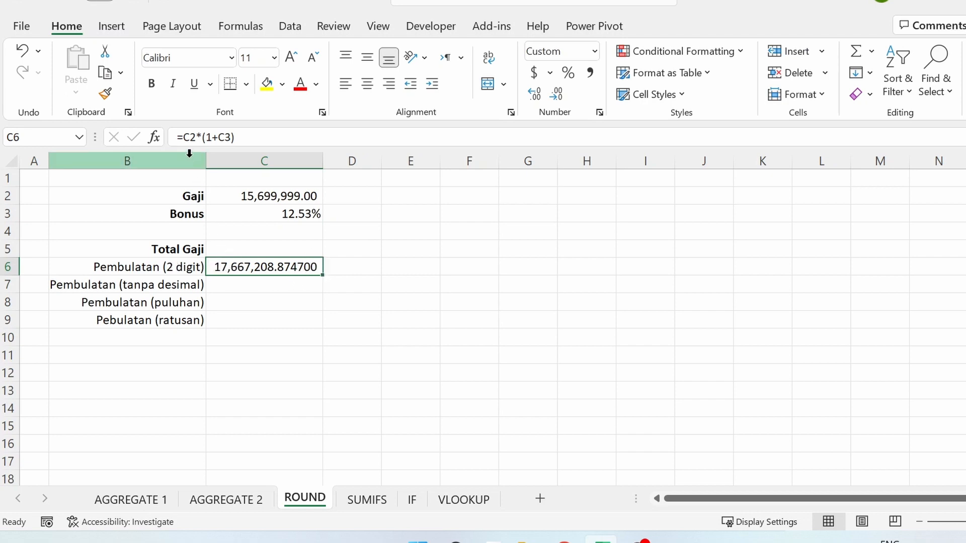
# Wrap the C6 formula in ROUND with 2 digits, giving =ROUND(C2*(1+C3),2).
pyautogui.click(185, 141)
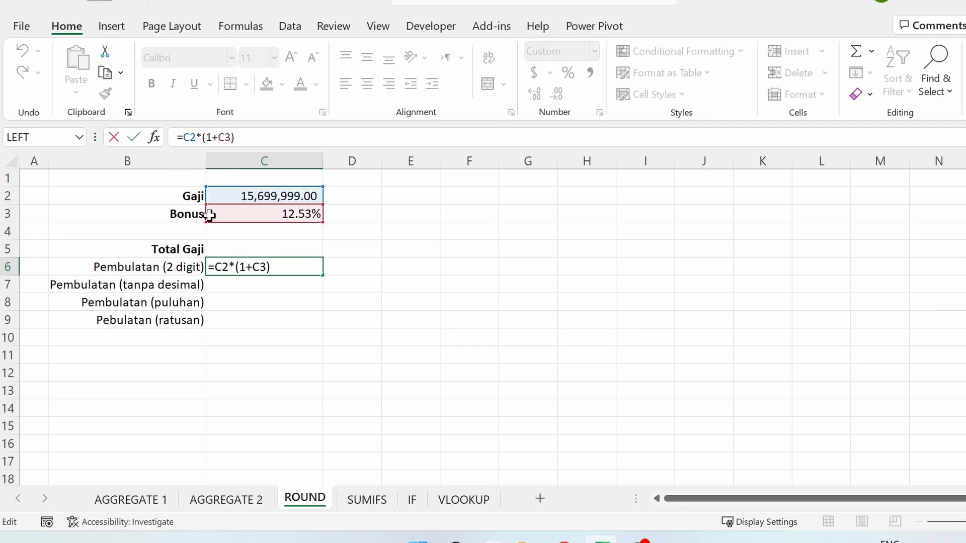
pyautogui.write('ROUND(C2*(1+C3)')
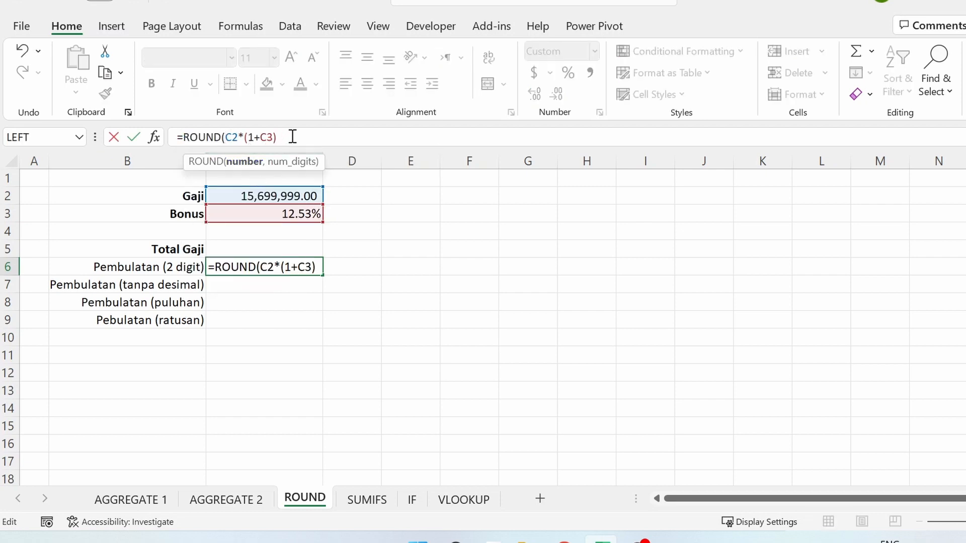
pyautogui.write(',')
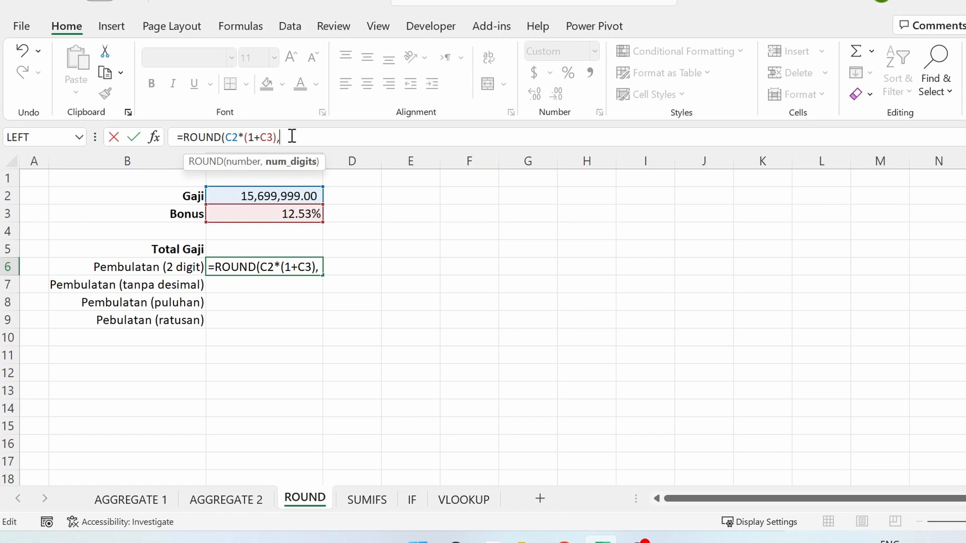
pyautogui.write('2')
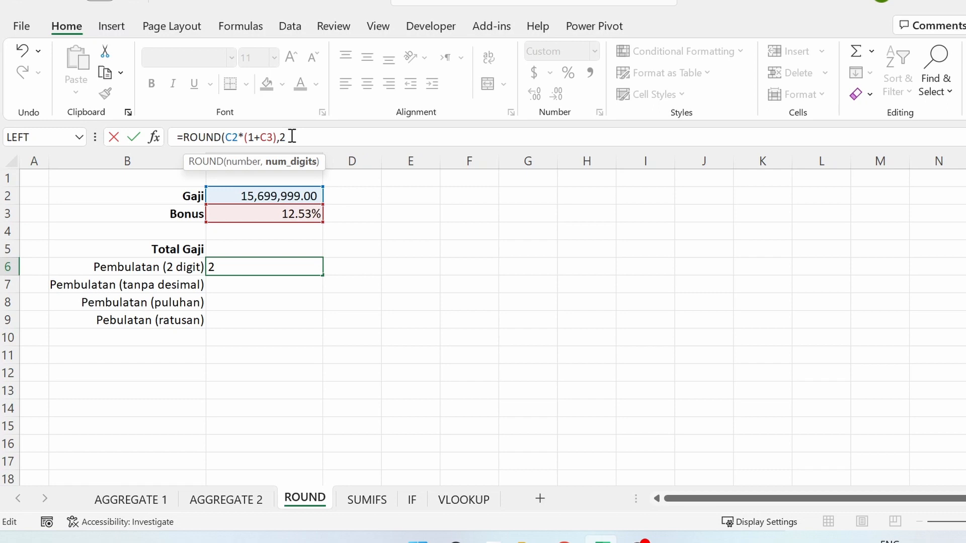
pyautogui.write(')')
pyautogui.press('Return')
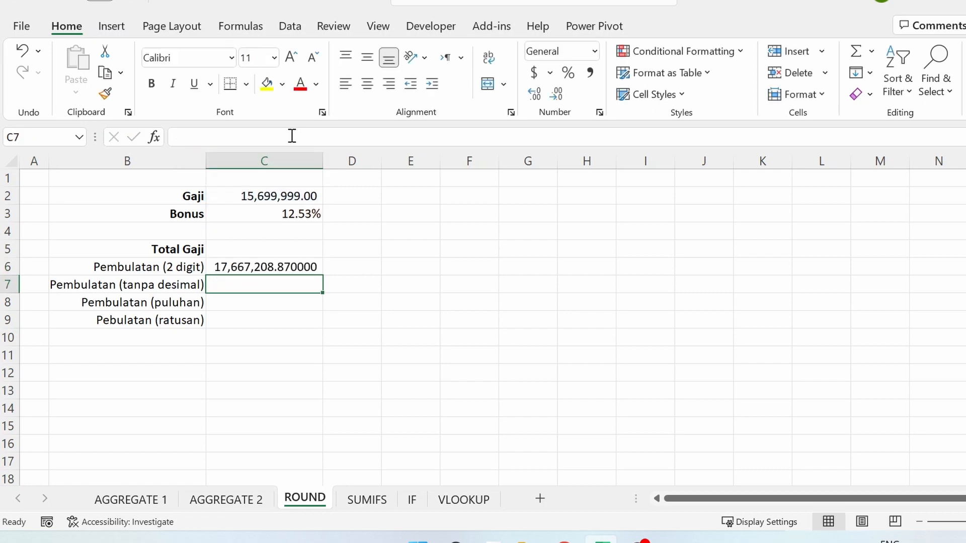
# Make both references in the C6 formula absolute so it reads =ROUND($C$2*(1+$C$3),2).
pyautogui.click(302, 270)
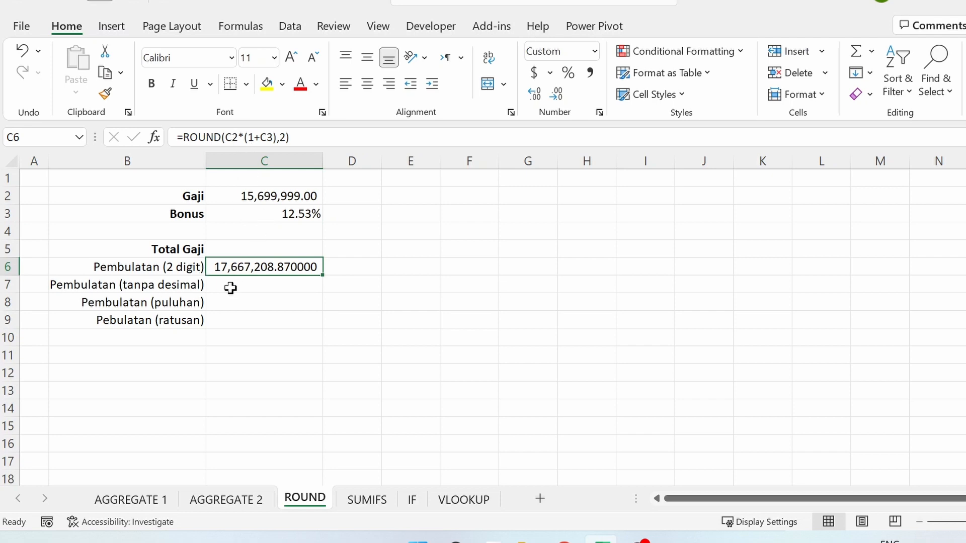
pyautogui.click(232, 137)
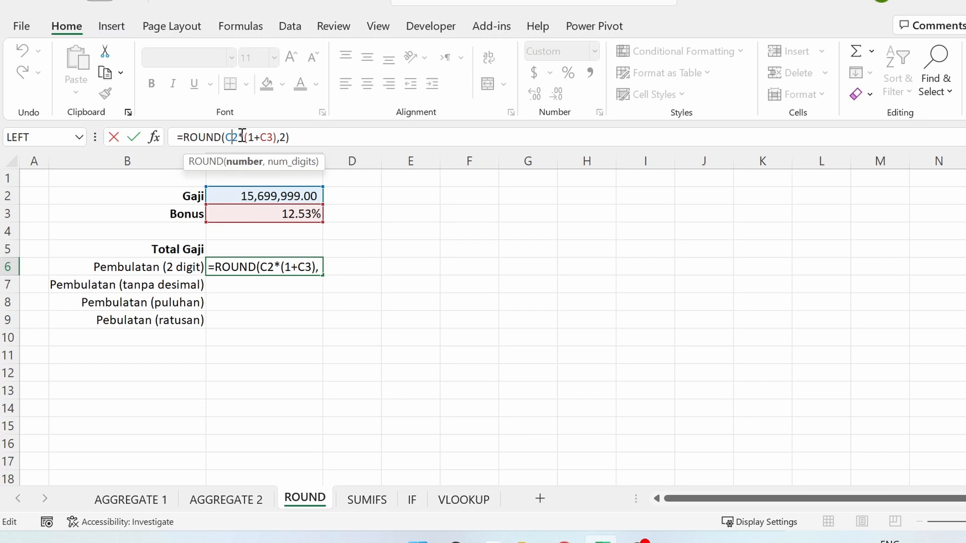
pyautogui.press('F4')
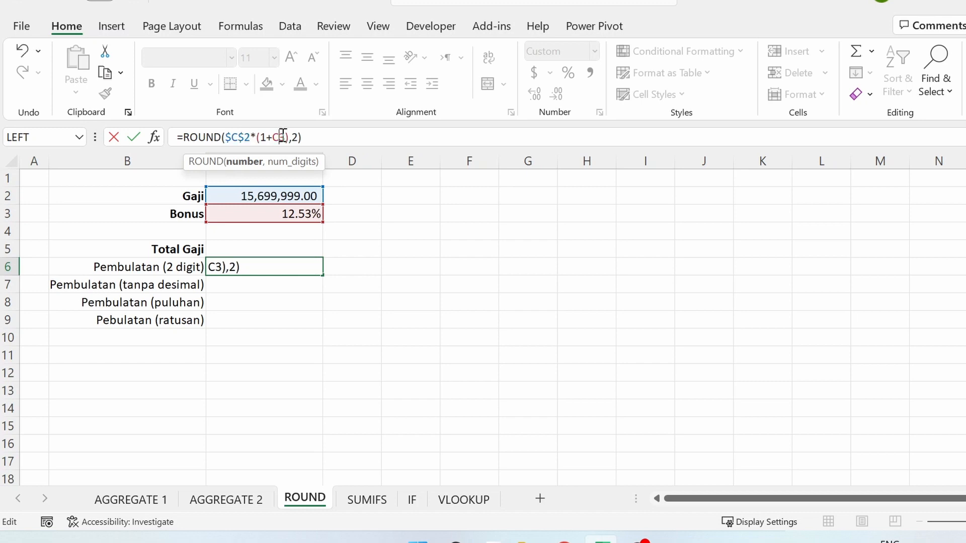
pyautogui.press('F4')
pyautogui.hotkey('ctrl', 'Return')
# Copy the C6 formula down to C7 and set its num_digits argument to 0 for rounding without decimals.
pyautogui.moveTo(322, 278); pyautogui.dragTo(322, 293)
pyautogui.click(282, 282)
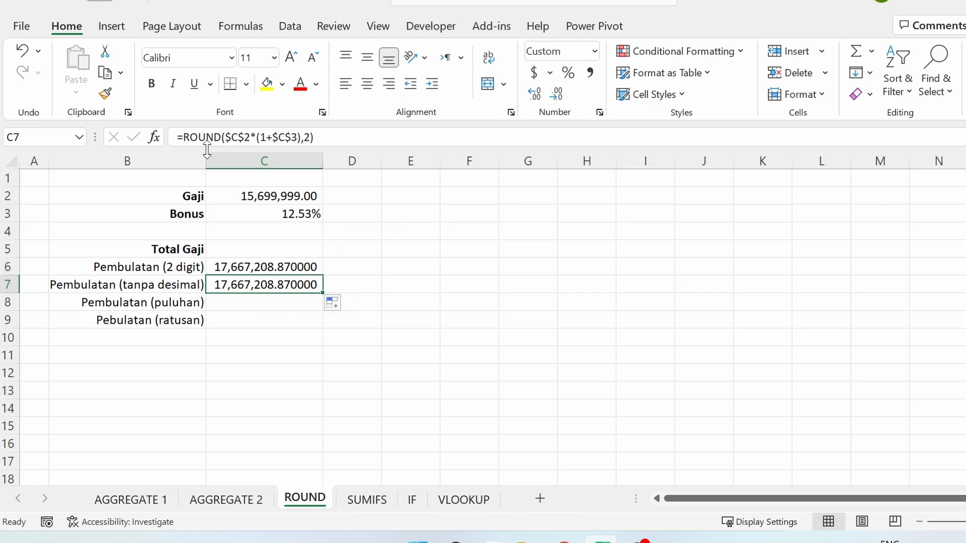
pyautogui.click(311, 137)
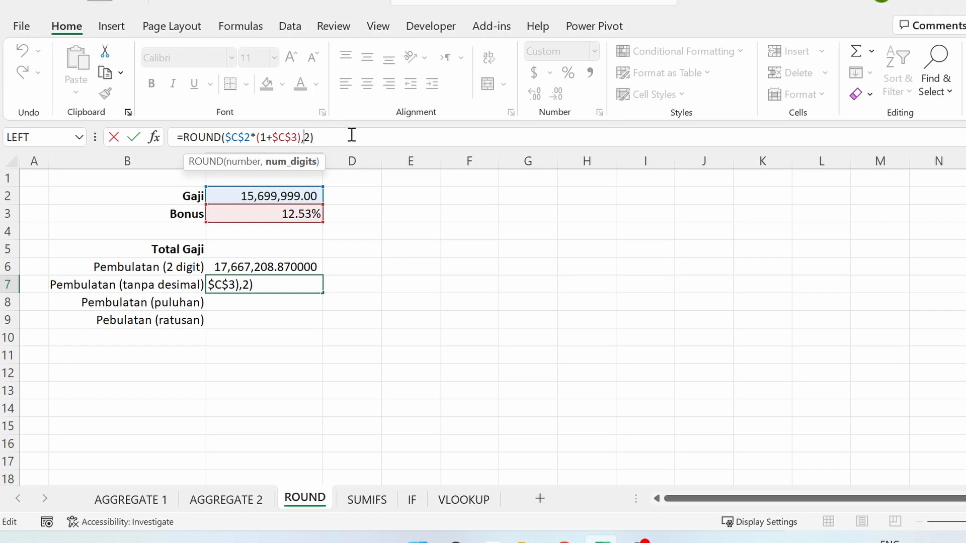
pyautogui.press('BackSpace')
pyautogui.press('Return')
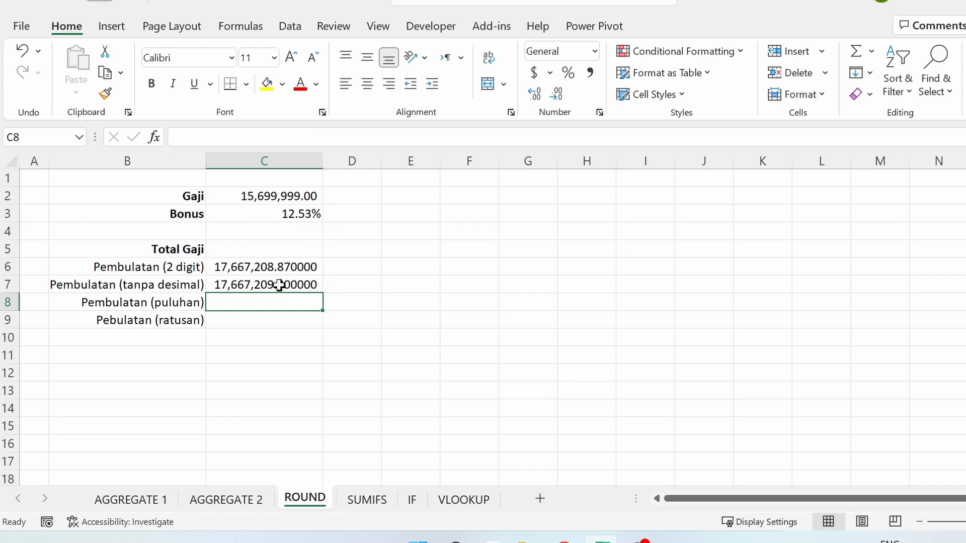
# Copy the C7 formula down to C8 and set its num_digits argument to -1 for rounding to tens.
pyautogui.press('Up')
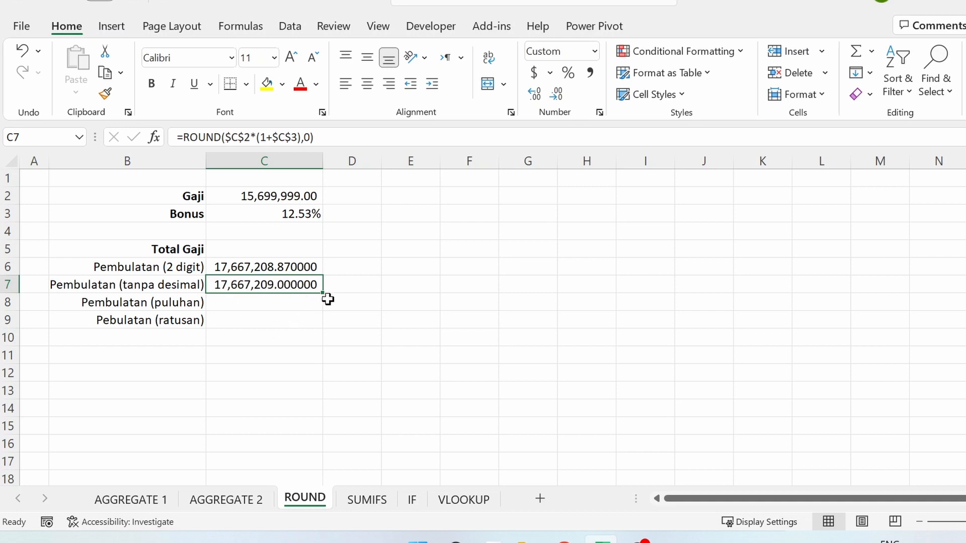
pyautogui.moveTo(323, 292); pyautogui.dragTo(295, 309)
pyautogui.click(281, 304)
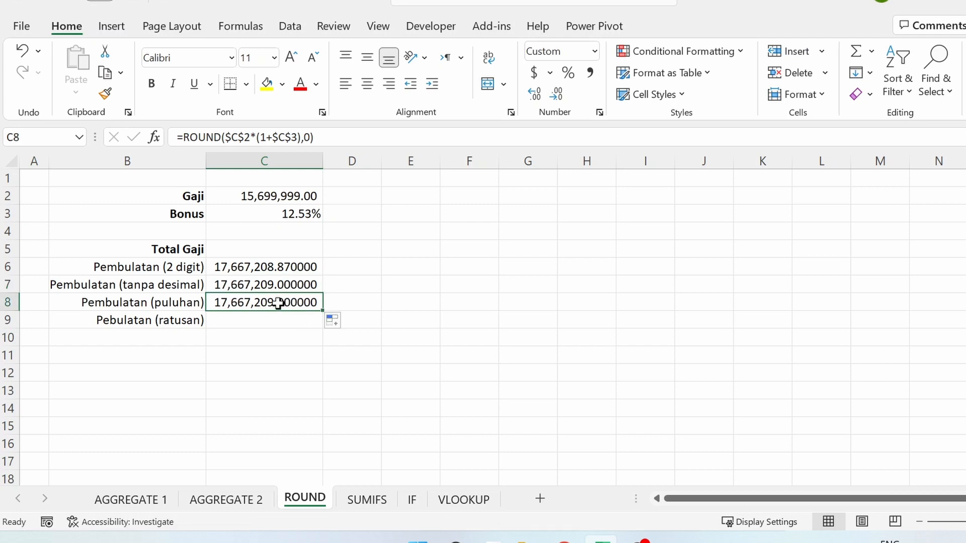
pyautogui.click(310, 137)
pyautogui.press('BackSpace')
pyautogui.write('-1')
pyautogui.press('Return')
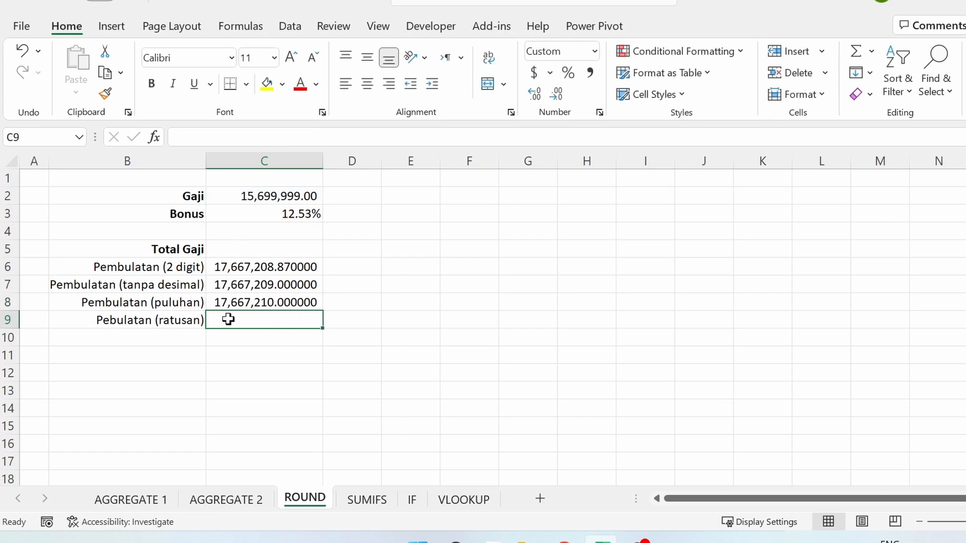
# Copy the C8 formula down to C9 and set its num_digits argument to -2 for rounding to hundreds.
pyautogui.click(286, 302)
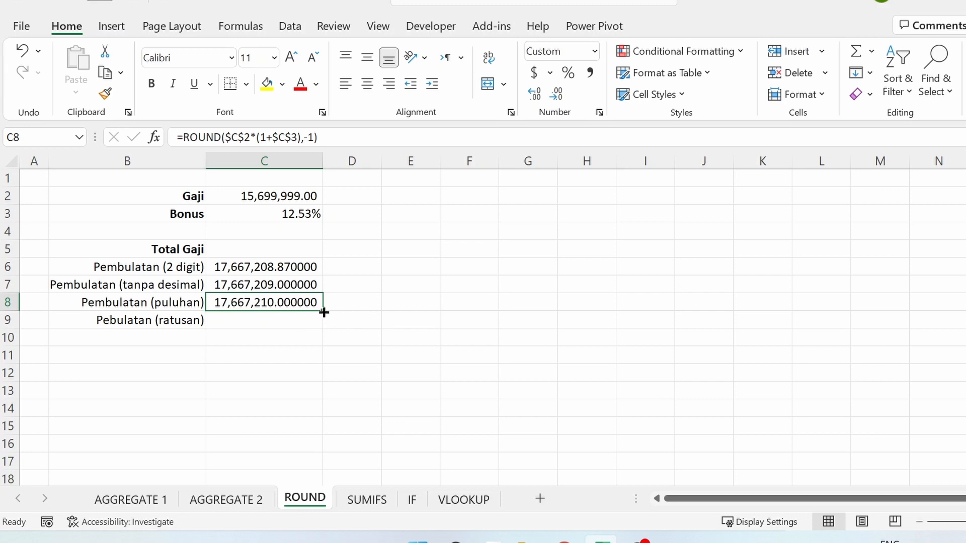
pyautogui.moveTo(324, 312); pyautogui.dragTo(324, 330)
pyautogui.click(274, 319)
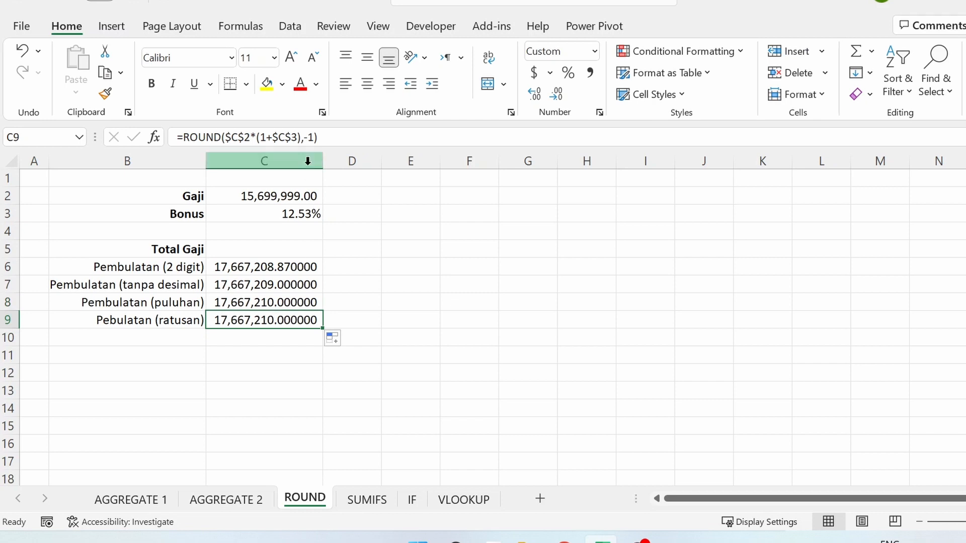
pyautogui.click(317, 137)
pyautogui.press('BackSpace')
pyautogui.write('2')
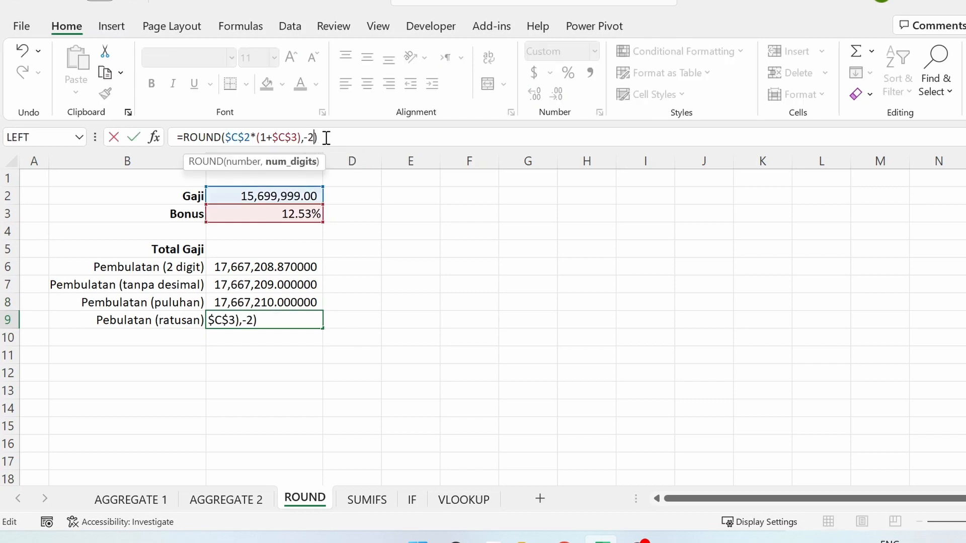
pyautogui.press('Return')
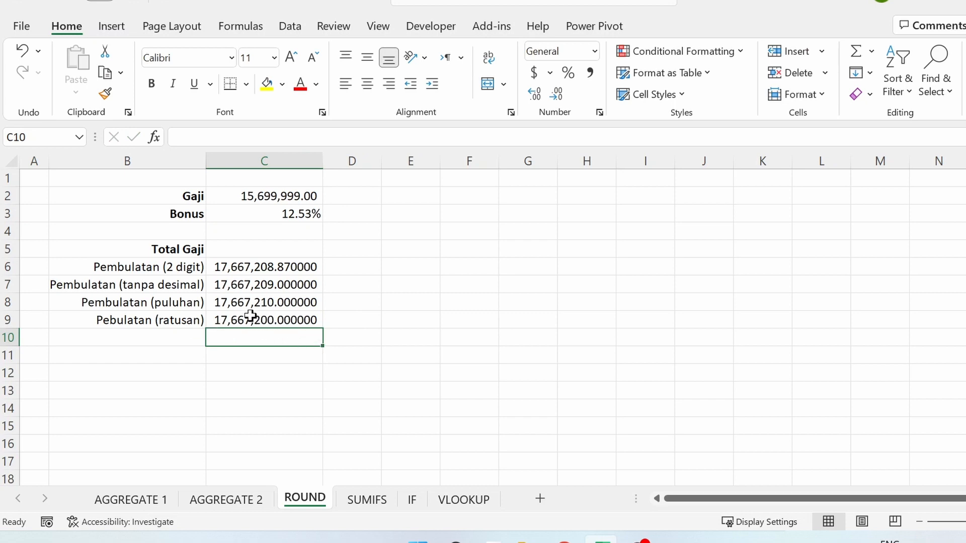
# Open the SUMIFS sheet and inspect the Jasa criterion in G3 and its matching entries in the Akun column.
pyautogui.click(344, 499)
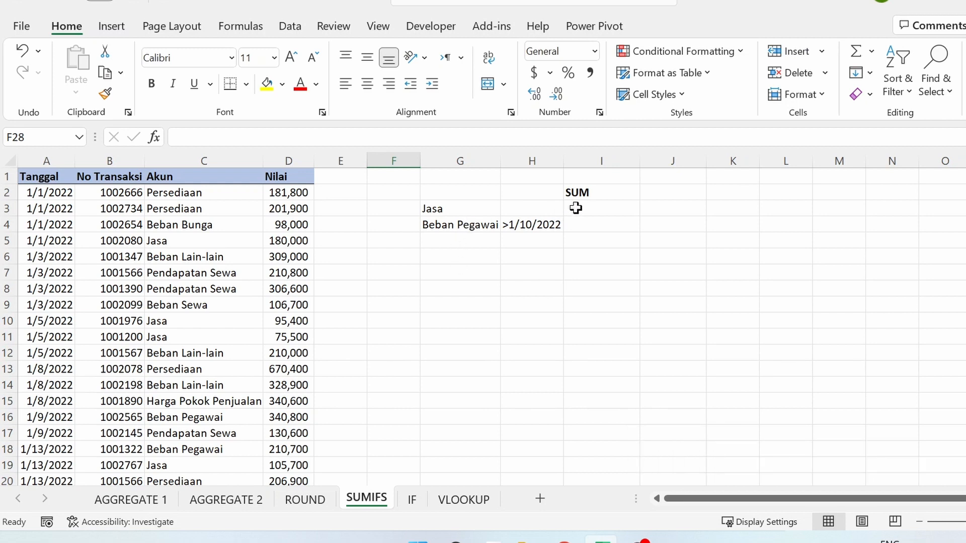
pyautogui.click(599, 208)
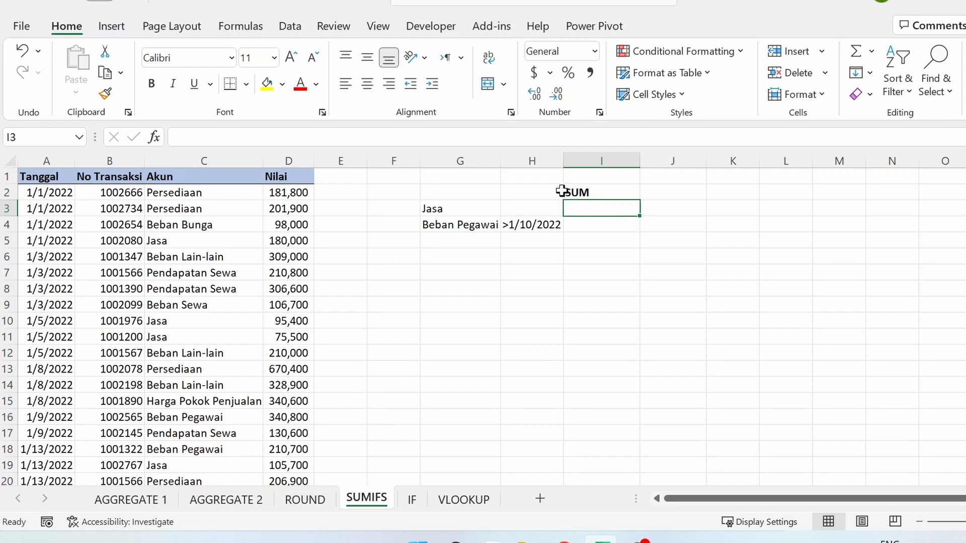
pyautogui.click(451, 208)
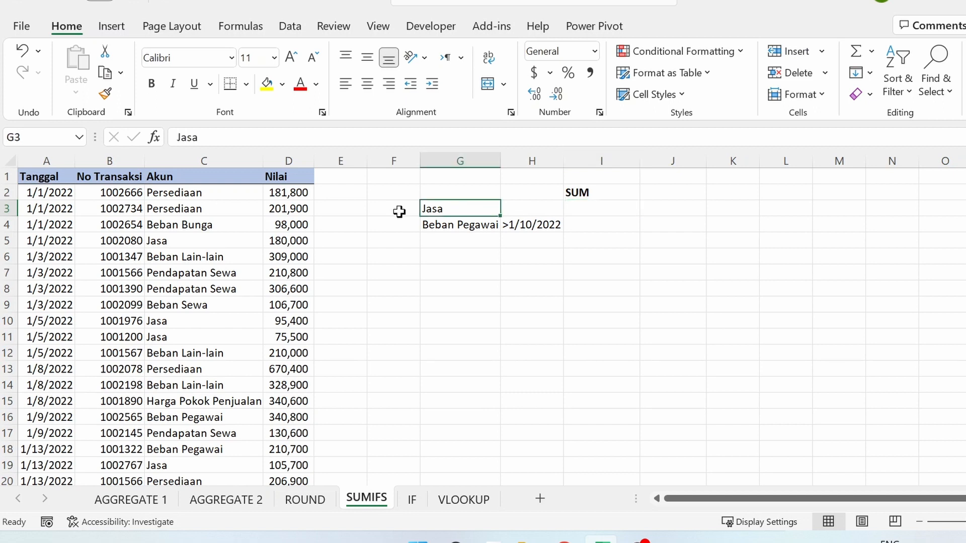
pyautogui.click(154, 241)
pyautogui.click(176, 321)
pyautogui.click(171, 336)
# Start a SUMIFS formula in I3 with the Nilai values $D$2:$D$20 as the absolute sum range.
pyautogui.click(595, 207)
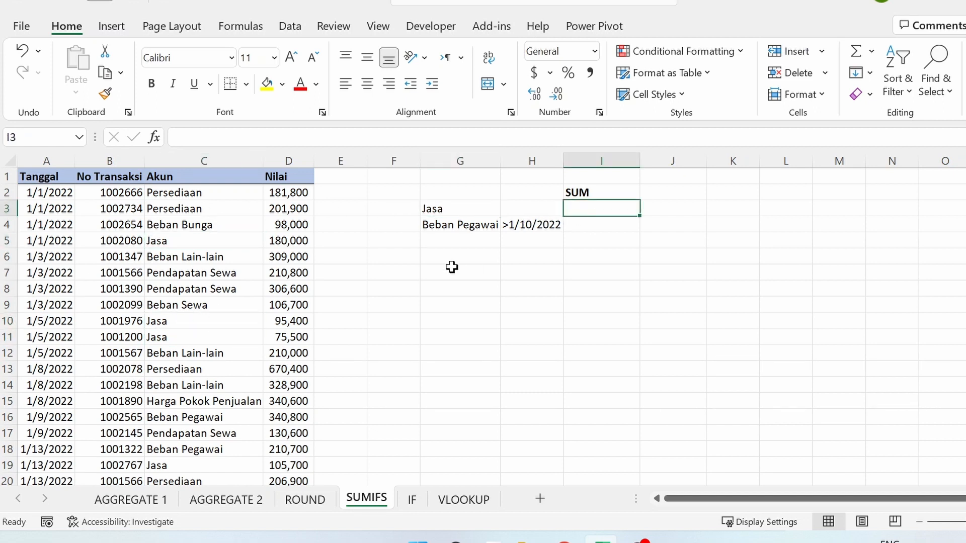
pyautogui.write('=sumifs')
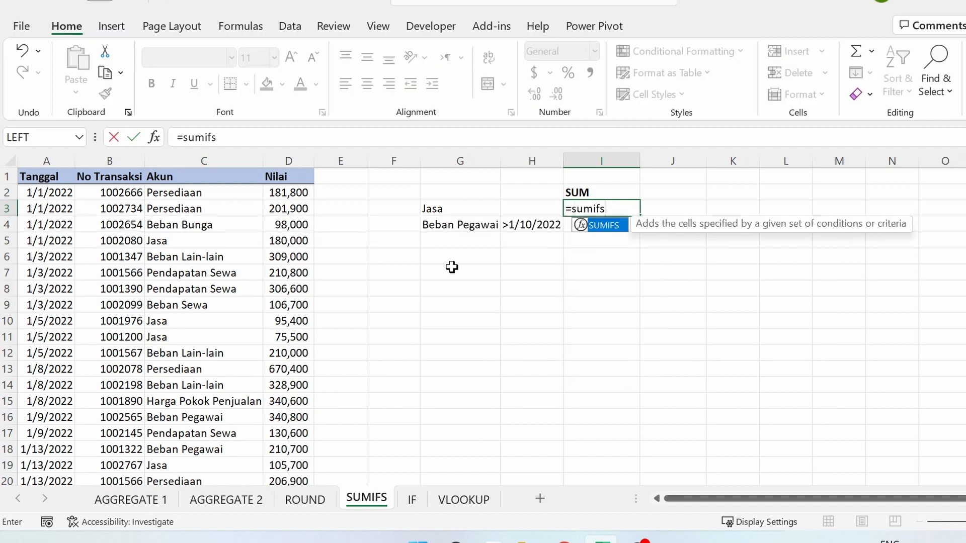
pyautogui.press('Tab')
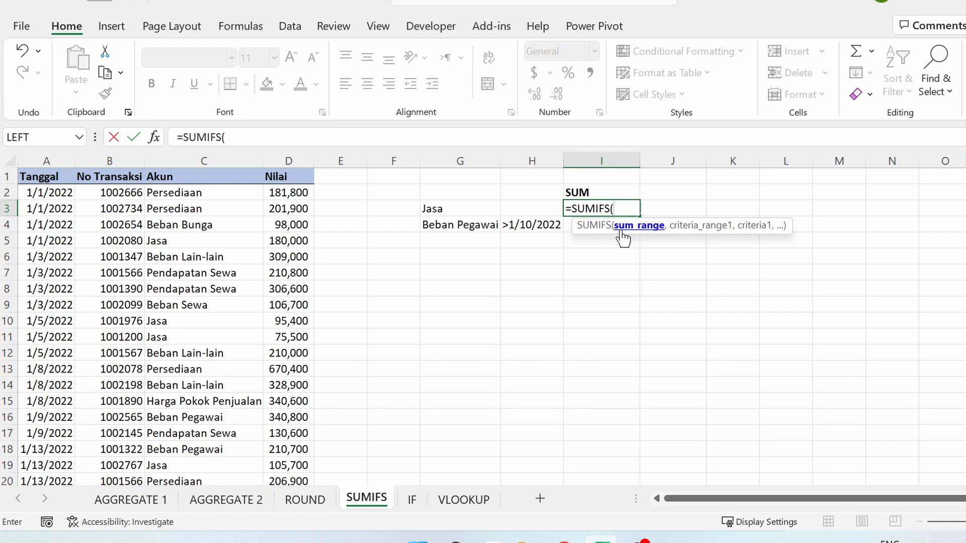
pyautogui.click(292, 194)
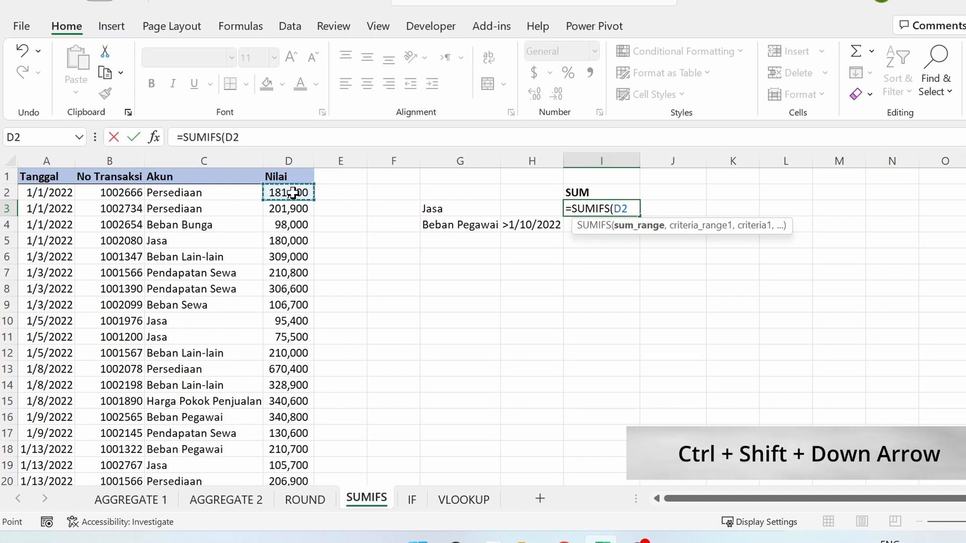
pyautogui.hotkey('ctrl', 'shift', 'Down')
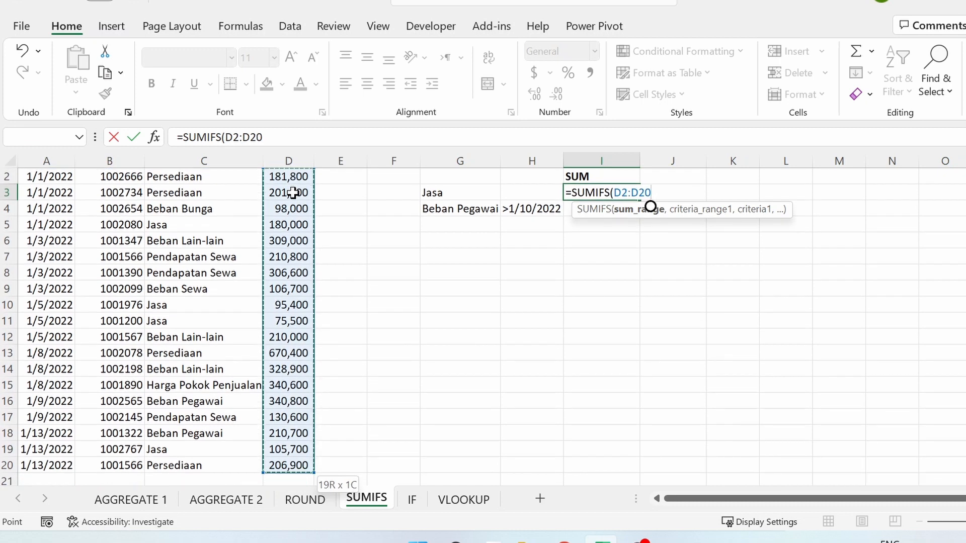
pyautogui.press('F4')
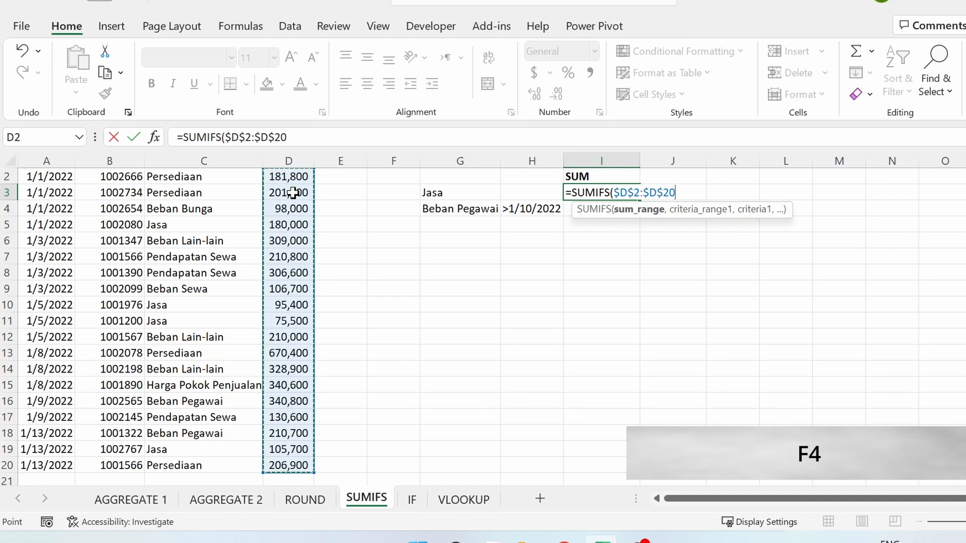
pyautogui.write(',')
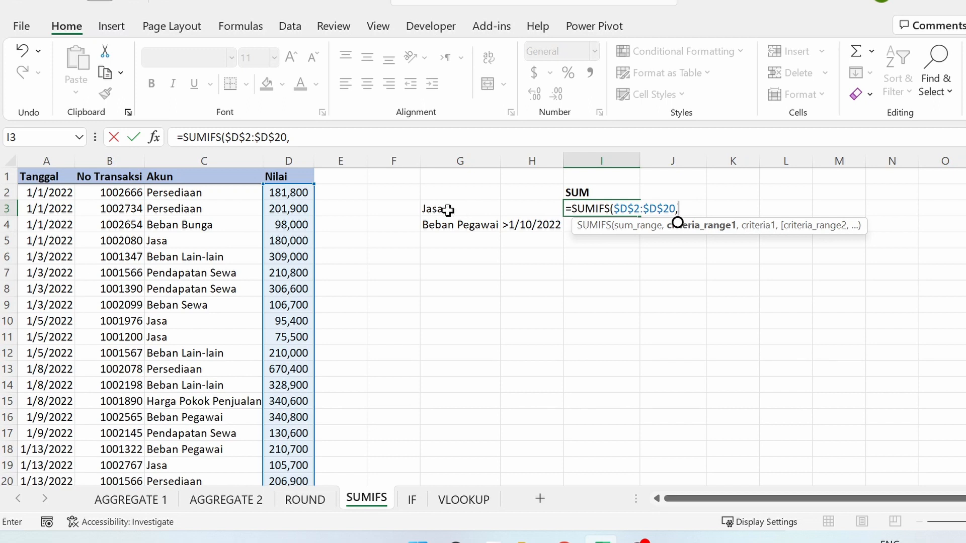
# Complete the I3 SUMIFS formula with the Akun entries $C$2:$C$20 as absolute criteria range and G3 as criterion.
pyautogui.click(205, 192)
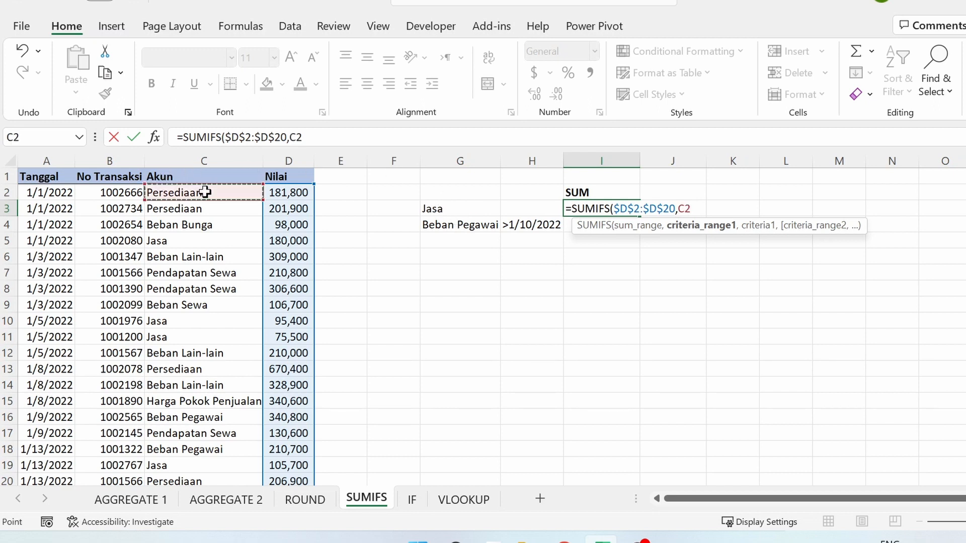
pyautogui.hotkey('ctrl', 'shift', 'Down')
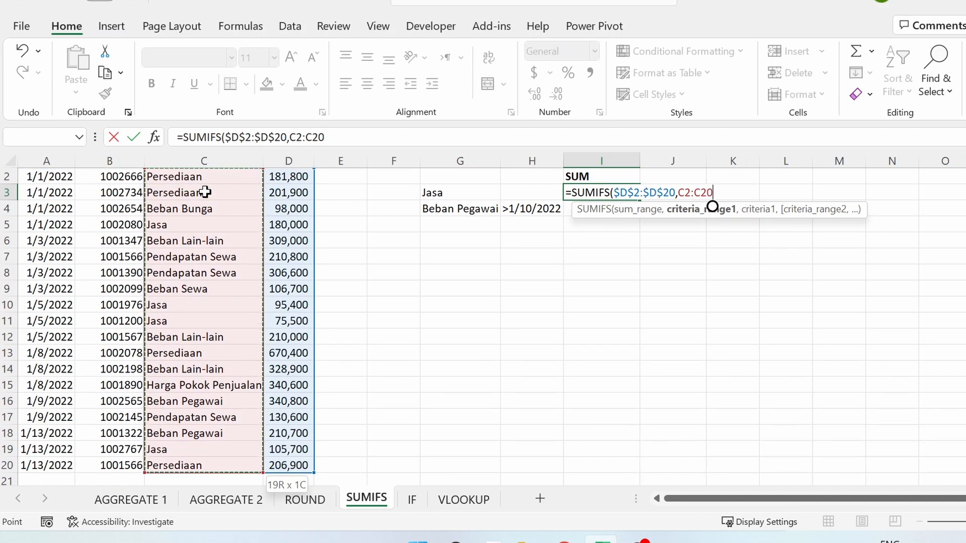
pyautogui.press('F4')
pyautogui.write(',')
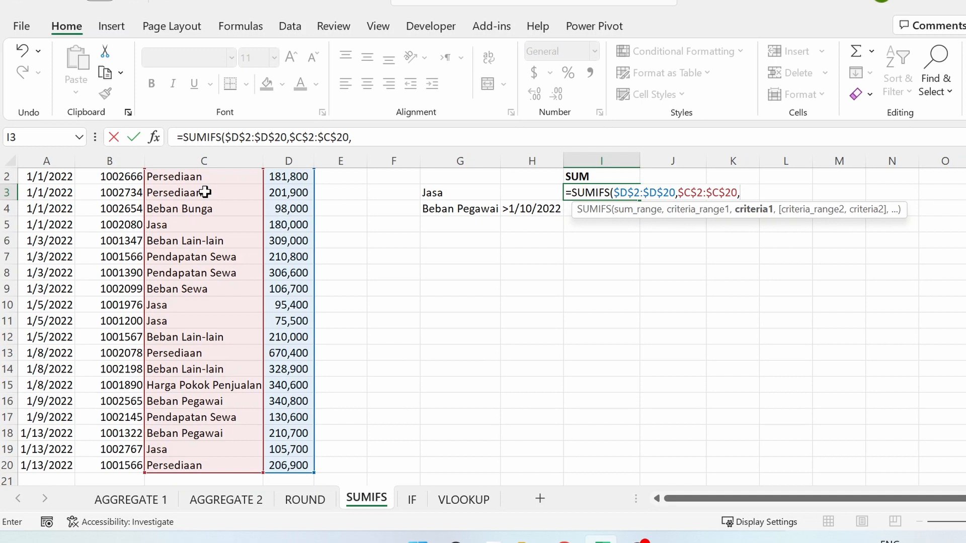
pyautogui.scroll(1, 440, 293)
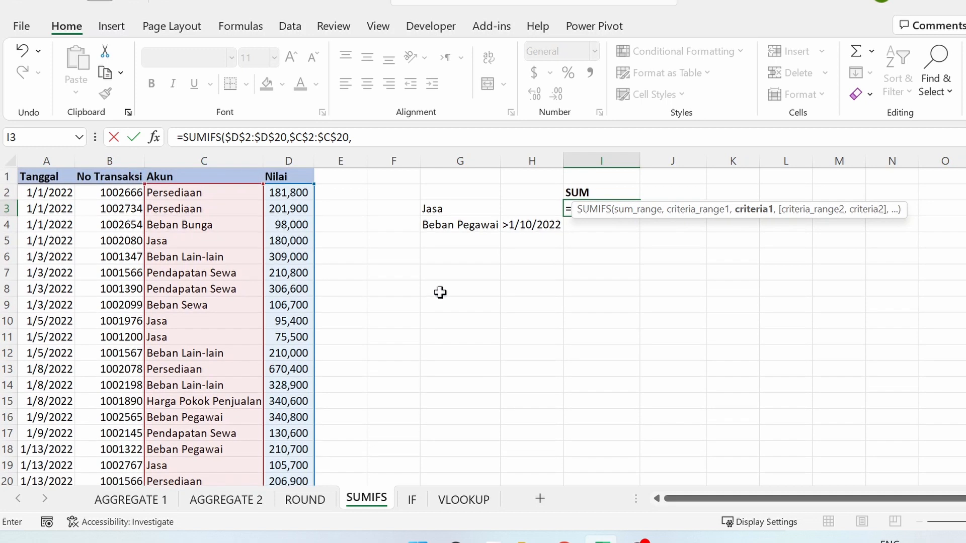
pyautogui.click(453, 209)
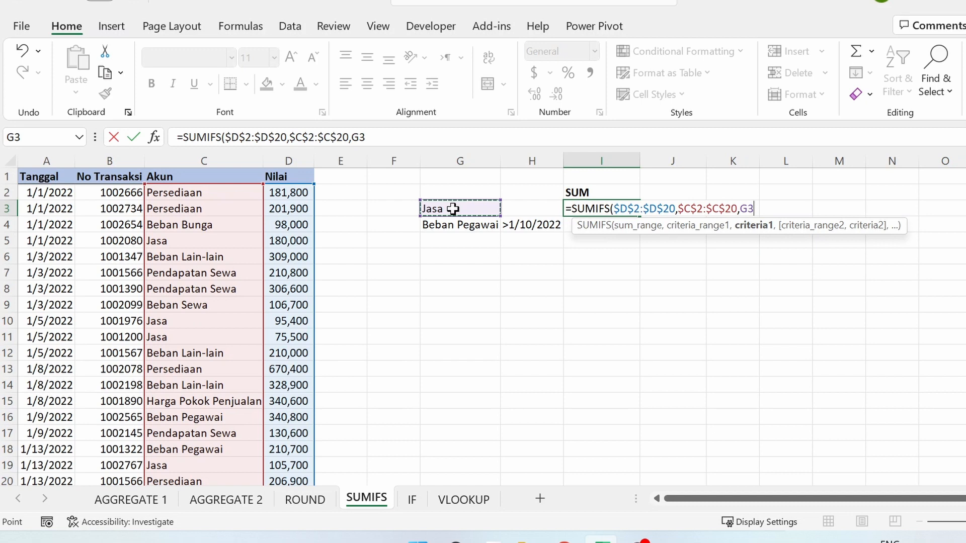
pyautogui.write(')')
pyautogui.press('Return')
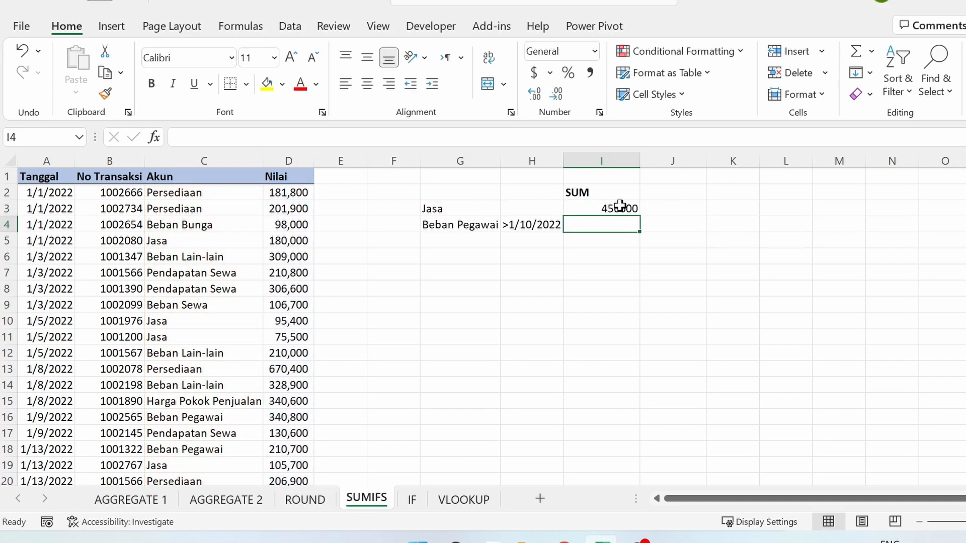
# Apply the comma number style to the SUM result cells I3:I4.
pyautogui.click(585, 211)
pyautogui.click(589, 72)
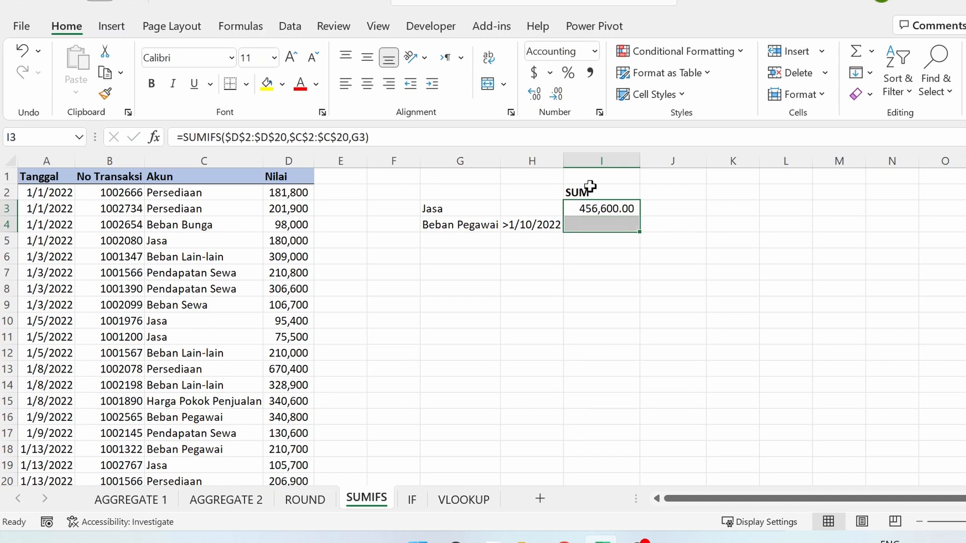
pyautogui.click(433, 213)
pyautogui.click(588, 204)
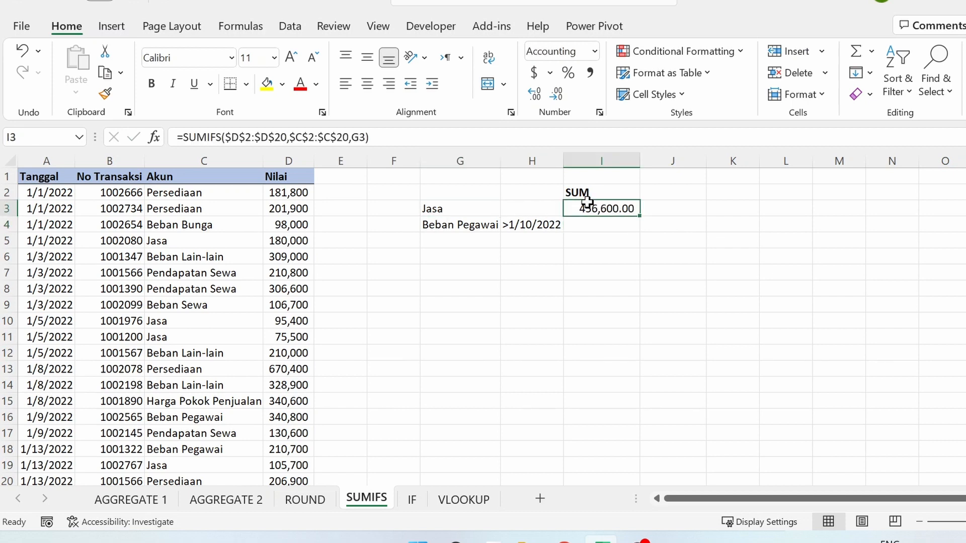
# Inspect the account and date criteria in G4 and H4 and the Beban Pegawai entries in the Akun column.
pyautogui.click(441, 229)
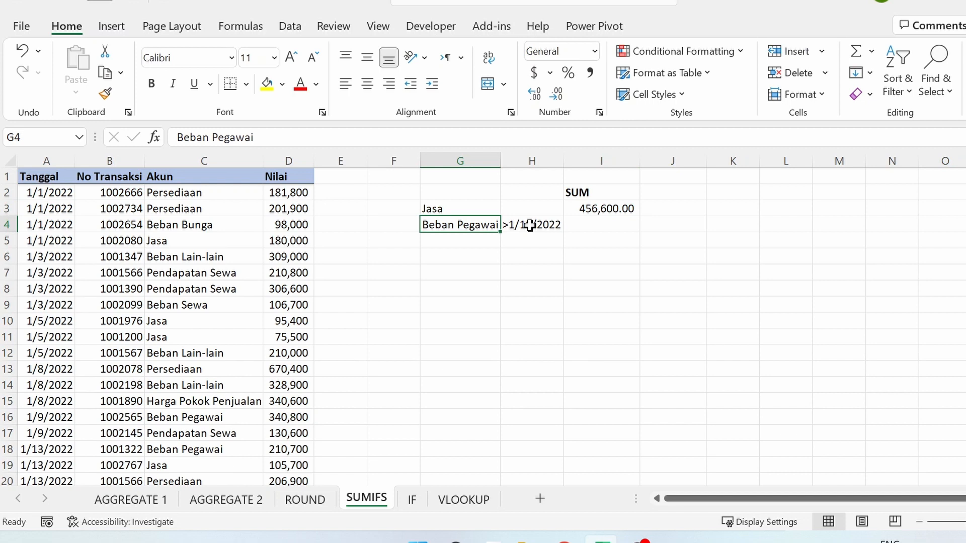
pyautogui.scroll(-1, 201, 396)
pyautogui.click(202, 401)
pyautogui.click(213, 369)
pyautogui.scroll(1, 213, 369)
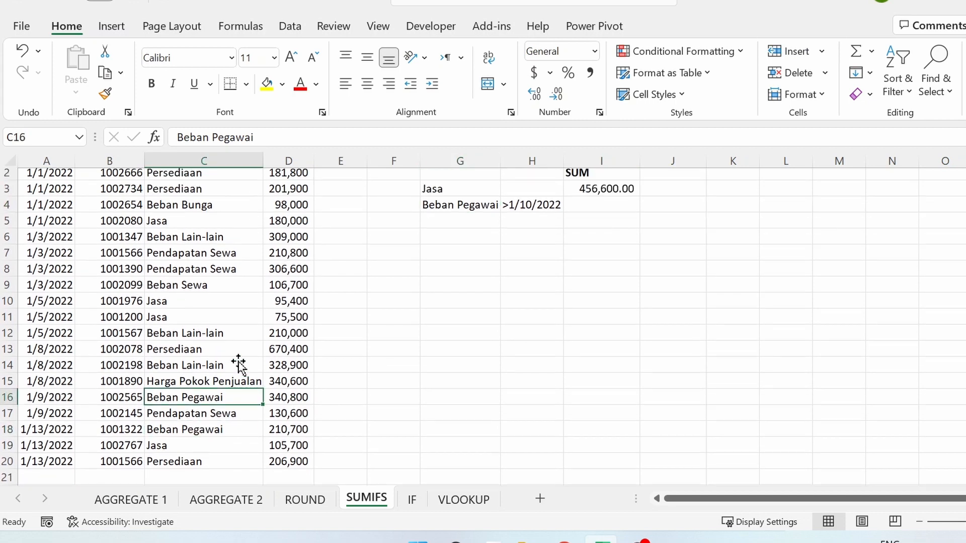
pyautogui.click(536, 225)
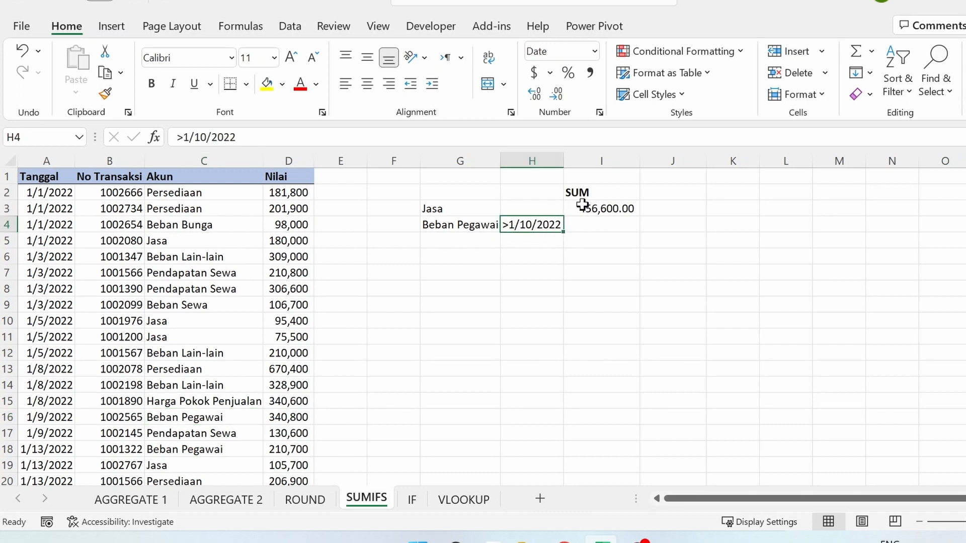
# Copy the SUMIFS formula from I3 down to I4.
pyautogui.click(594, 225)
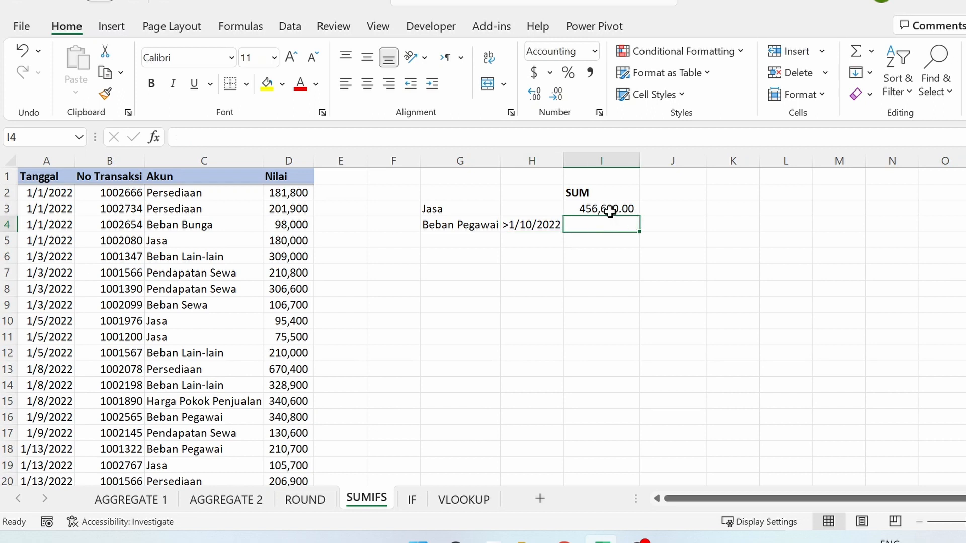
pyautogui.click(595, 204)
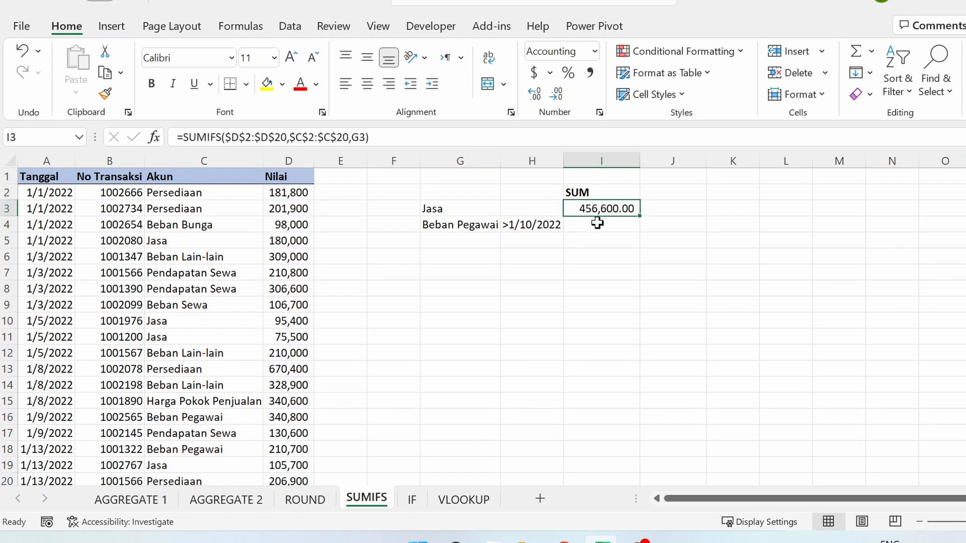
pyautogui.moveTo(641, 216); pyautogui.dragTo(641, 232)
pyautogui.click(587, 225)
# Extend the I4 SUMIFS formula with the Tanggal dates $A$2:$A$20 as second criteria range and H4 as second criterion.
pyautogui.click(396, 134)
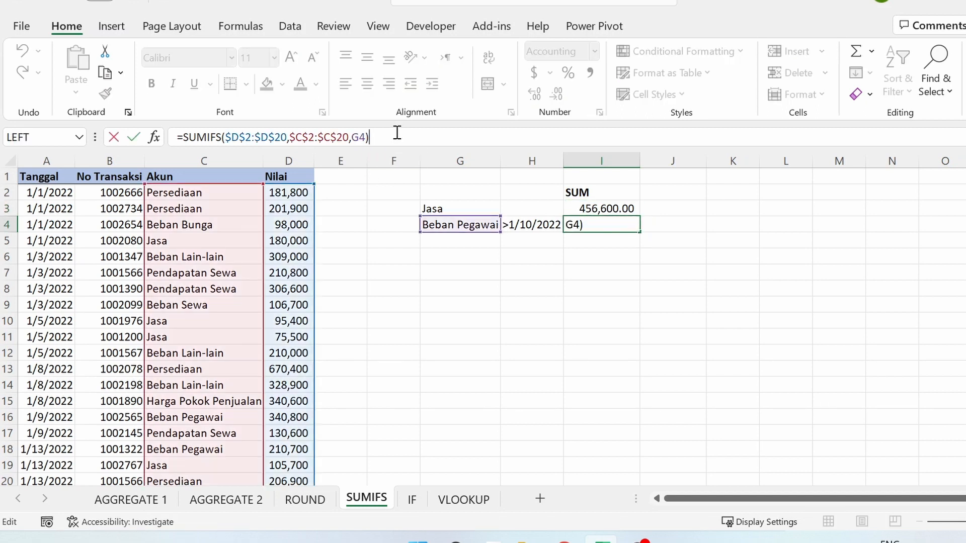
pyautogui.press('BackSpace')
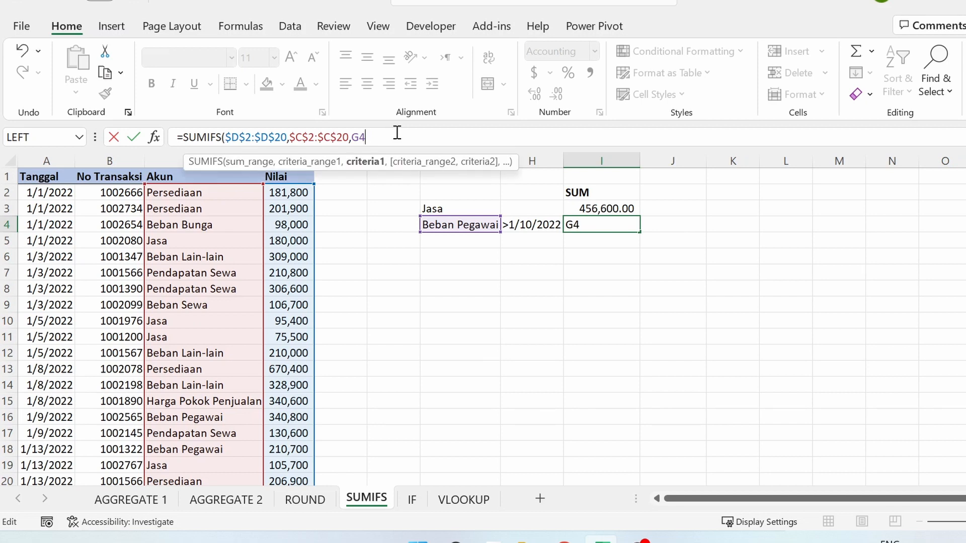
pyautogui.write(',')
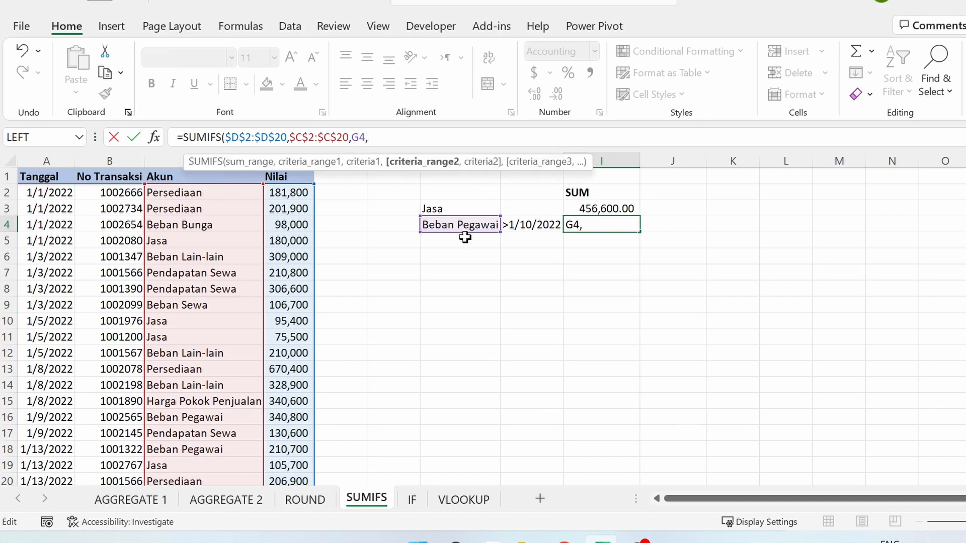
pyautogui.click(55, 193)
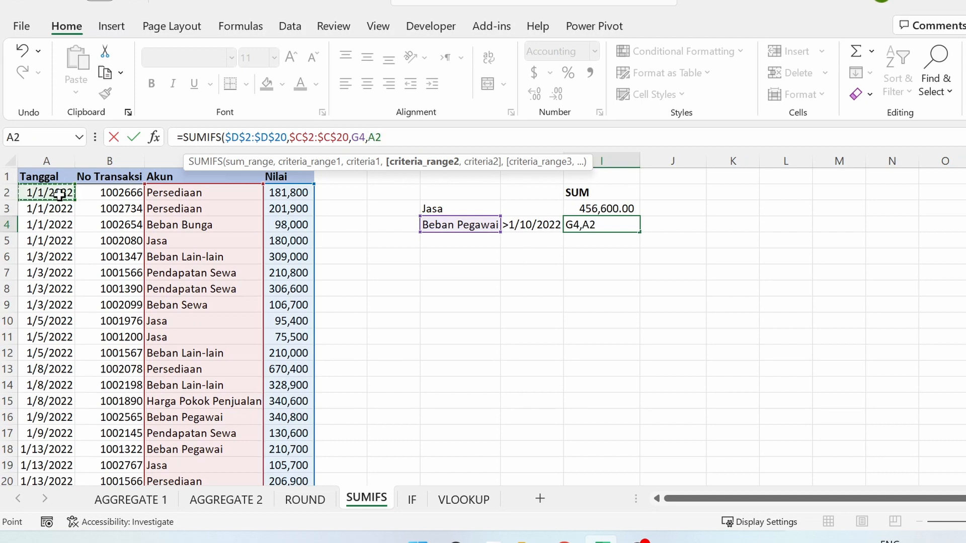
pyautogui.hotkey('ctrl', 'shift', 'Down')
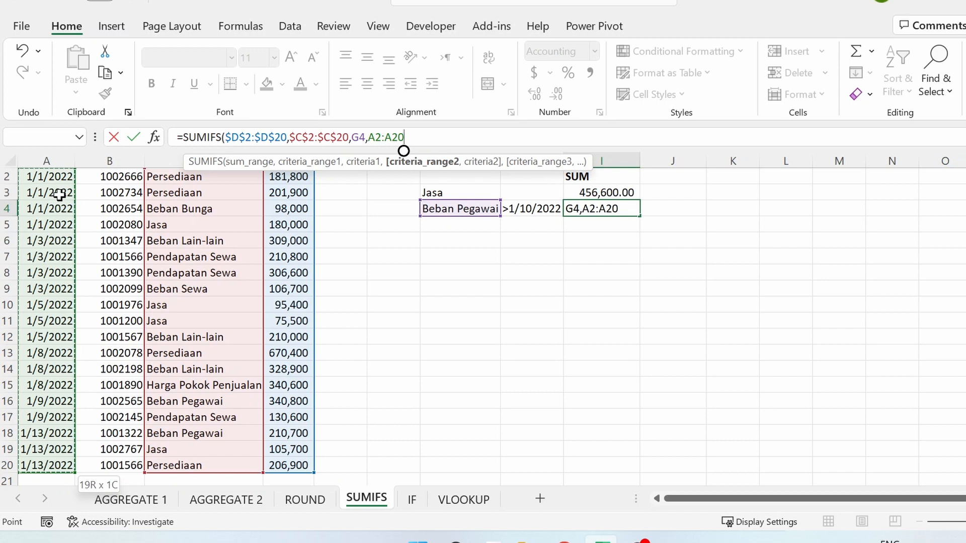
pyautogui.press('F4')
pyautogui.write(',')
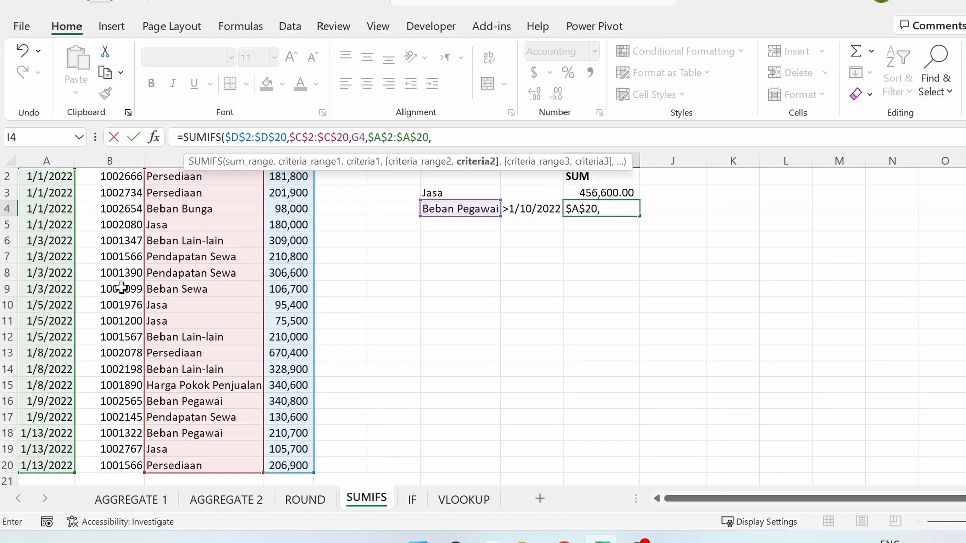
pyautogui.click(521, 208)
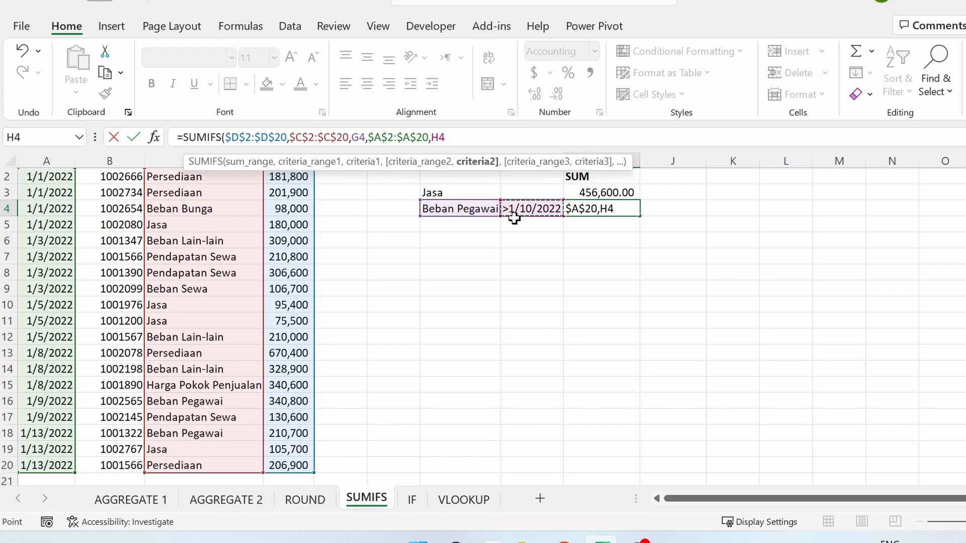
pyautogui.write(')')
pyautogui.press('Return')
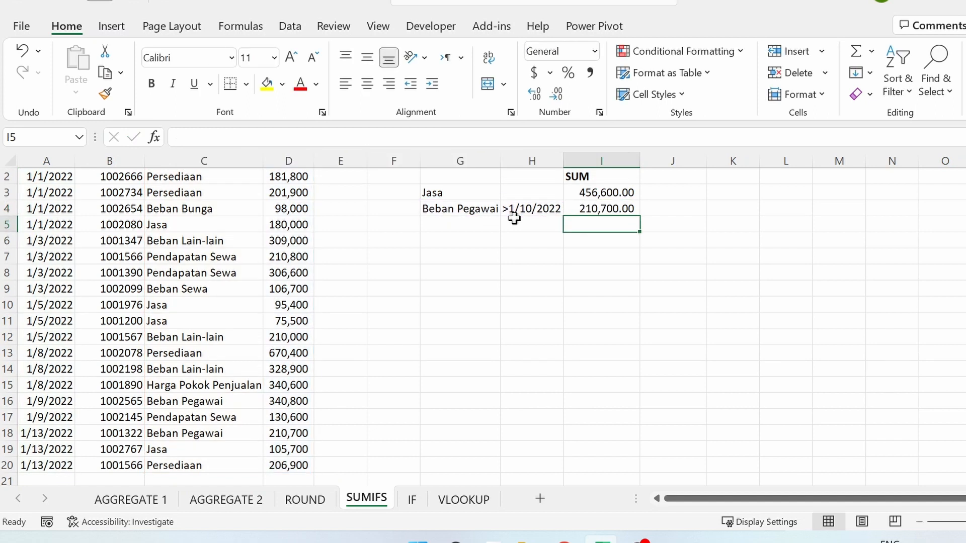
pyautogui.scroll(1, 523, 210)
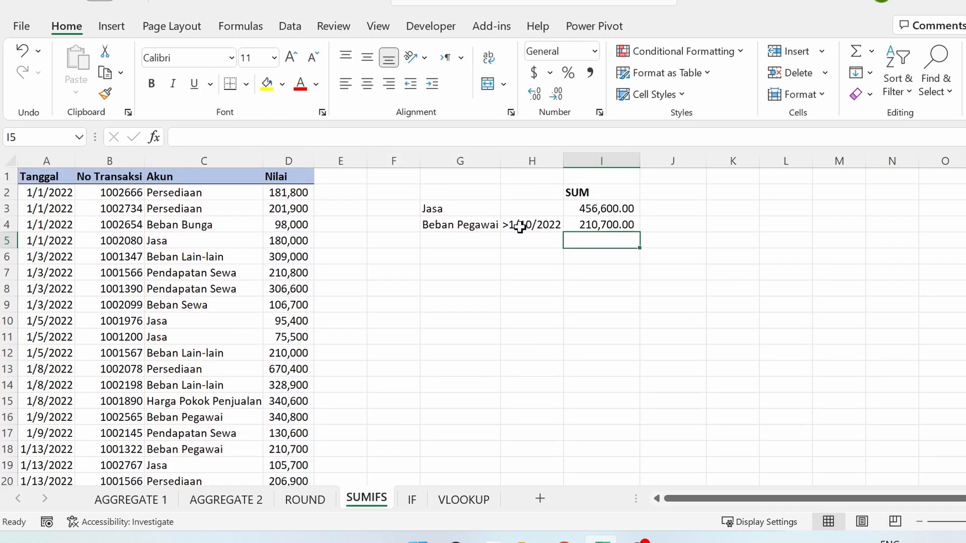
# Remove the greater-than sign from the date criterion in H4, leaving 1/10/2022.
pyautogui.click(517, 224)
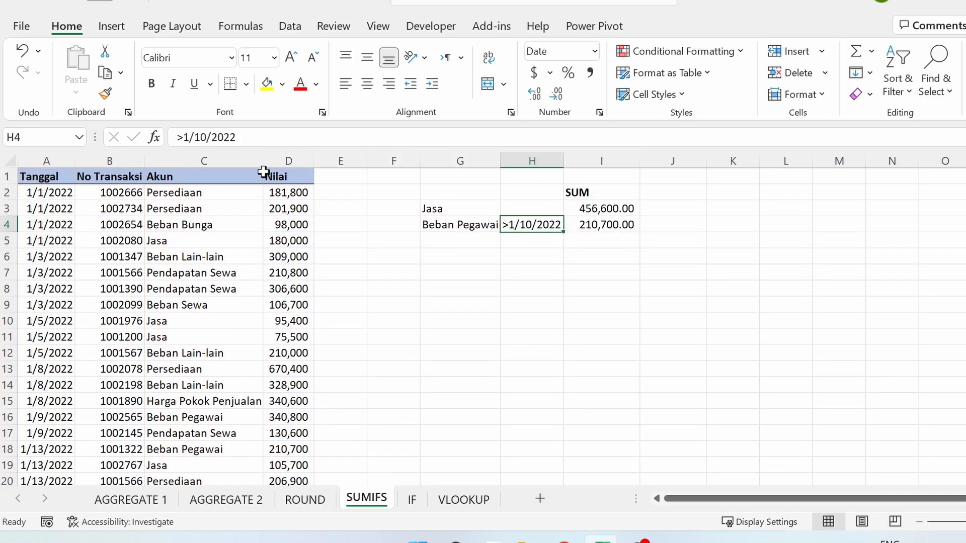
pyautogui.click(183, 137)
pyautogui.press('BackSpace')
pyautogui.press('Return')
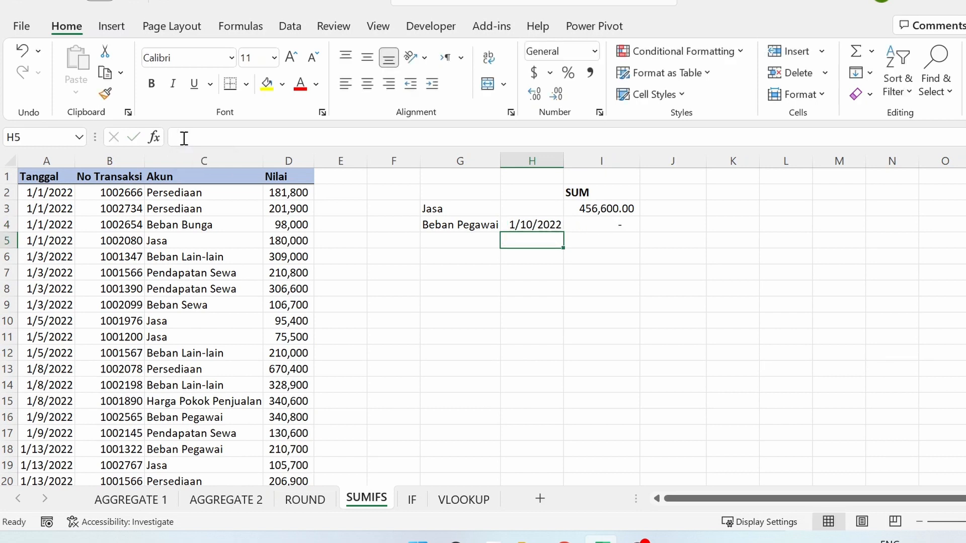
# Change the second criterion in the I4 SUMIFS formula to ">"&H4 so it sums dates after the one in H4.
pyautogui.click(618, 227)
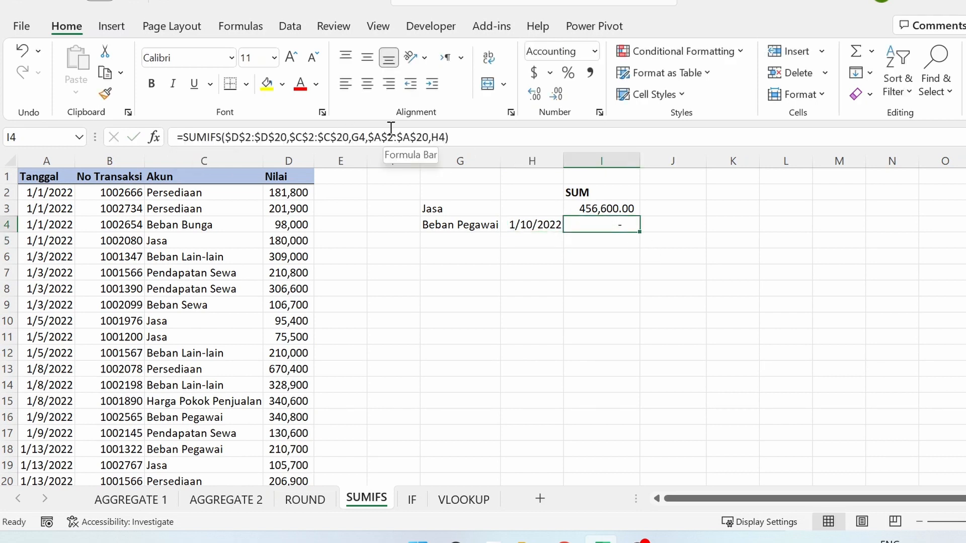
pyautogui.click(433, 136)
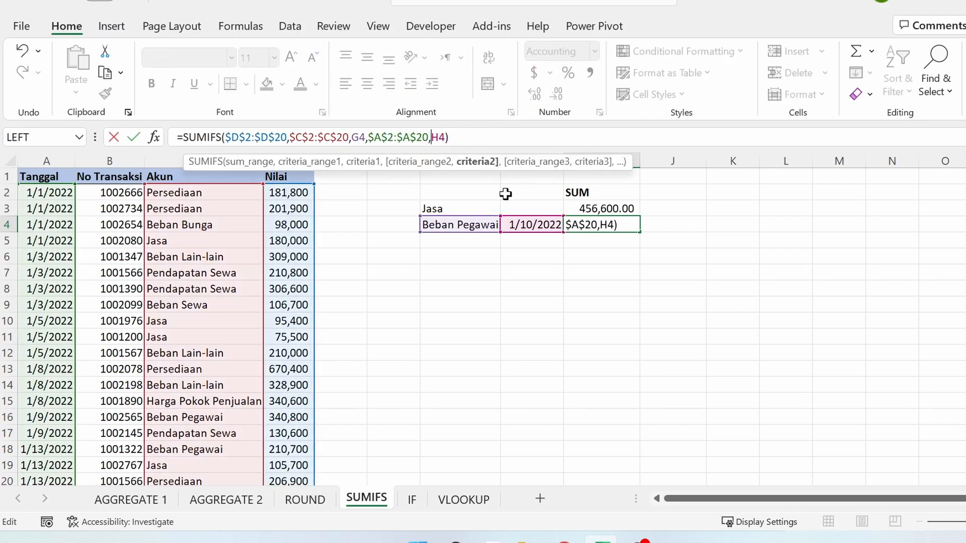
pyautogui.write('"')
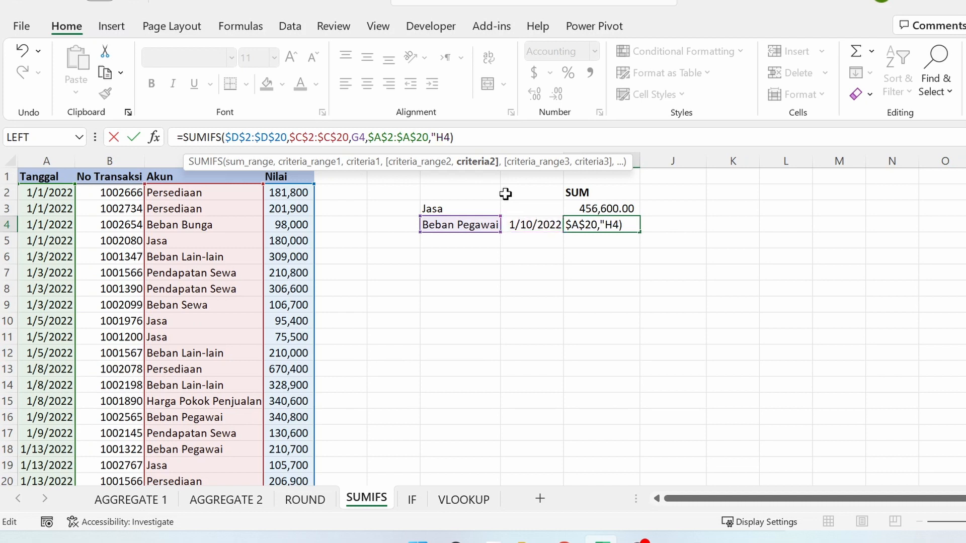
pyautogui.write('>"&')
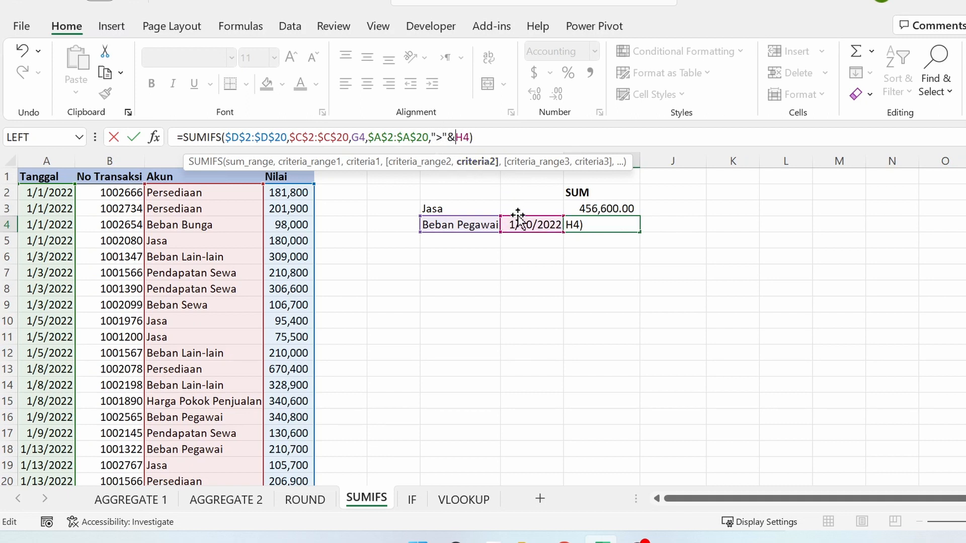
pyautogui.click(493, 139)
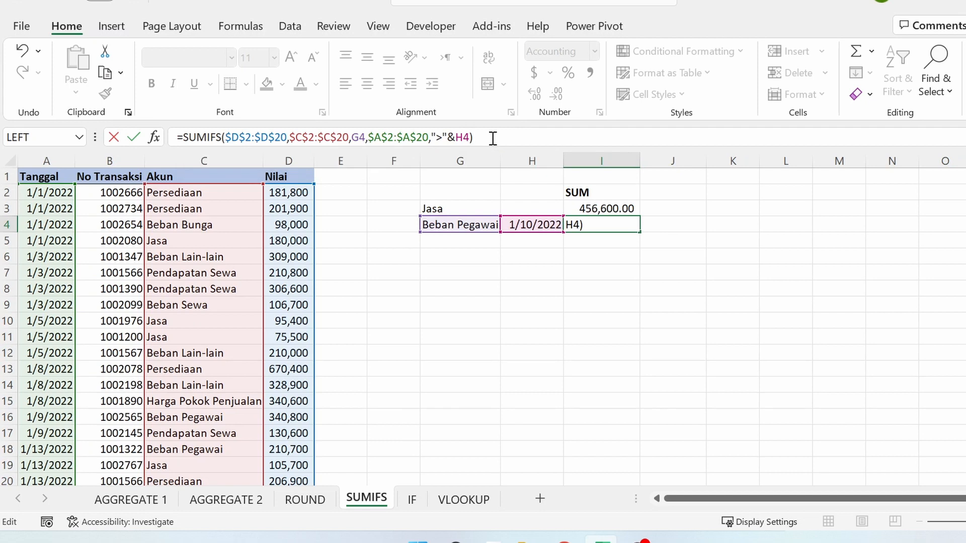
pyautogui.press('Return')
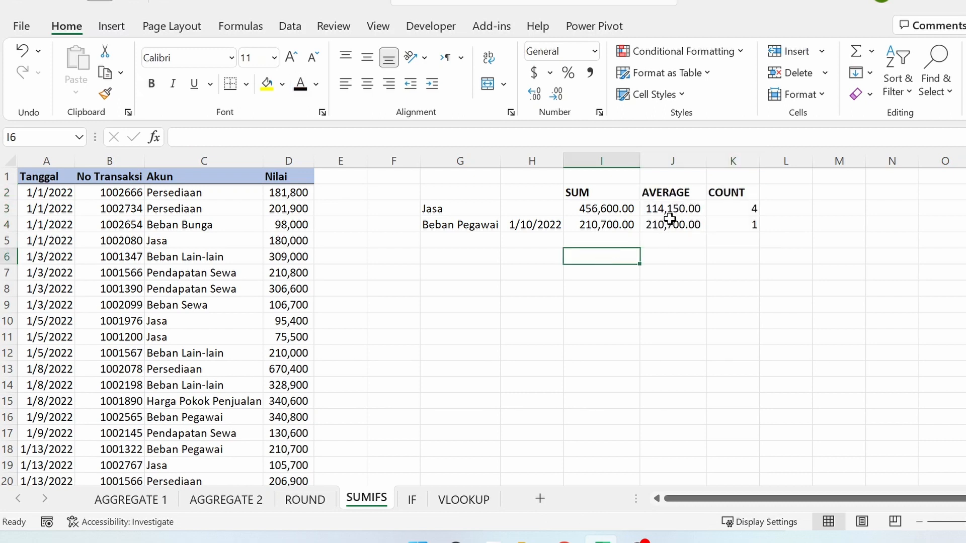
# Inspect the AVERAGEIFS formula in J3 and the COUNTIFS formula in K3 and compare their arguments.
pyautogui.click(669, 209)
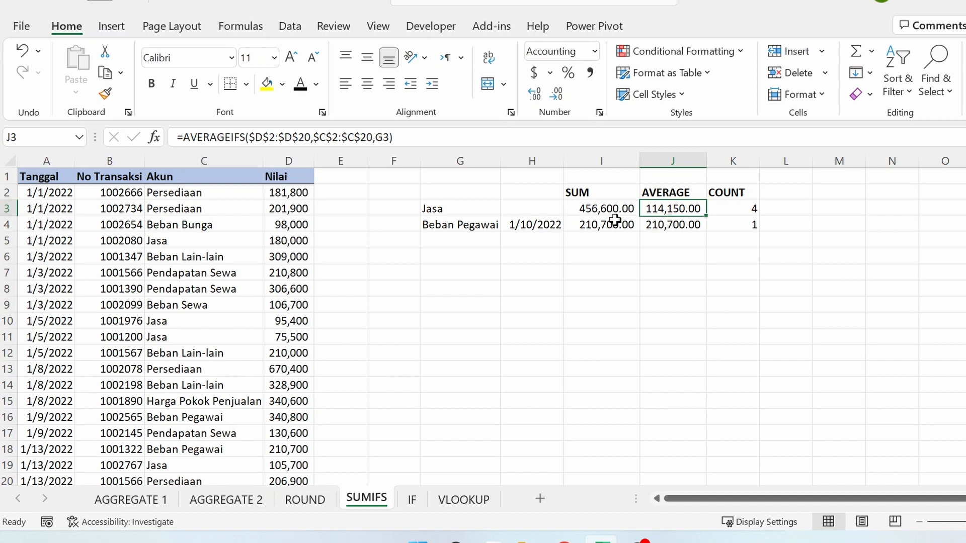
pyautogui.click(735, 208)
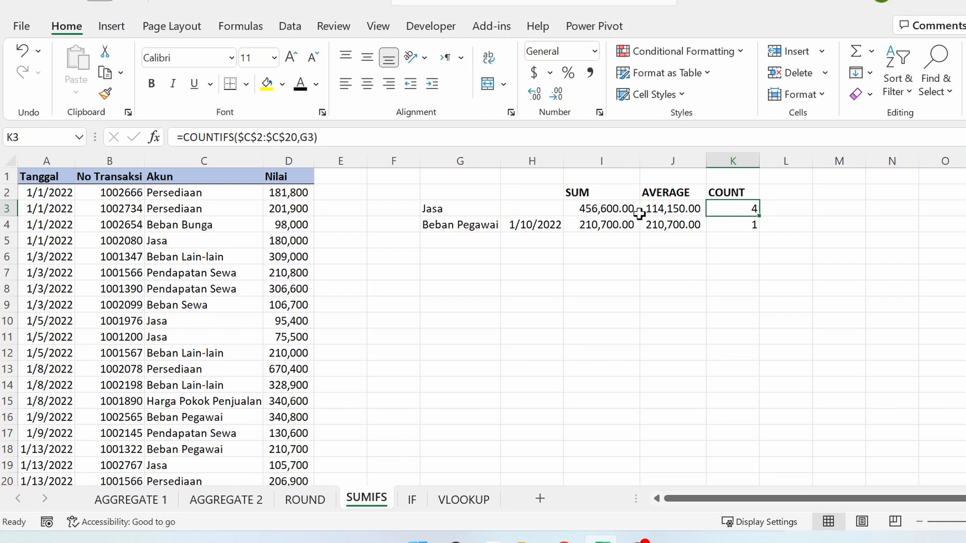
pyautogui.click(663, 212)
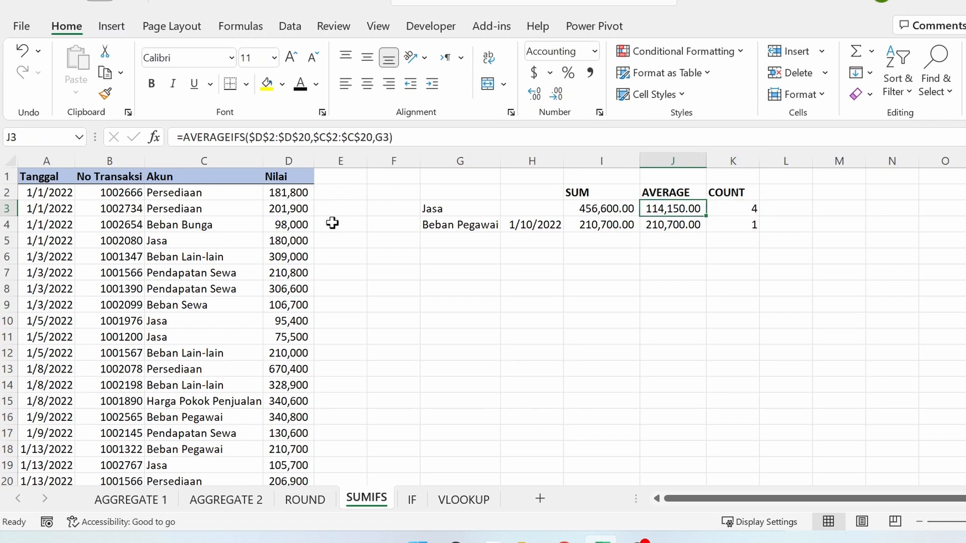
pyautogui.click(735, 211)
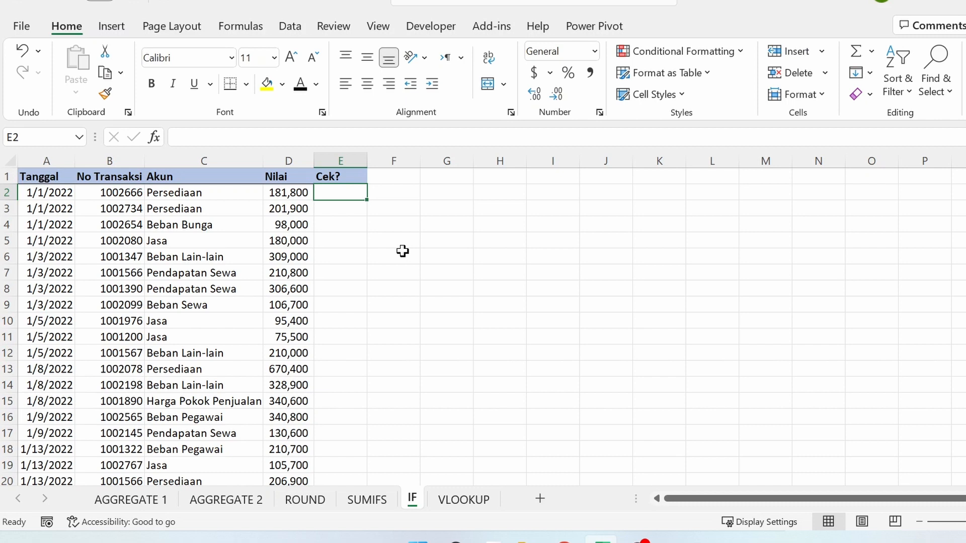
# Enter =IF(D2>500000,"Cek","") in E2 to flag Nilai amounts above 500000.
pyautogui.write('=IF')
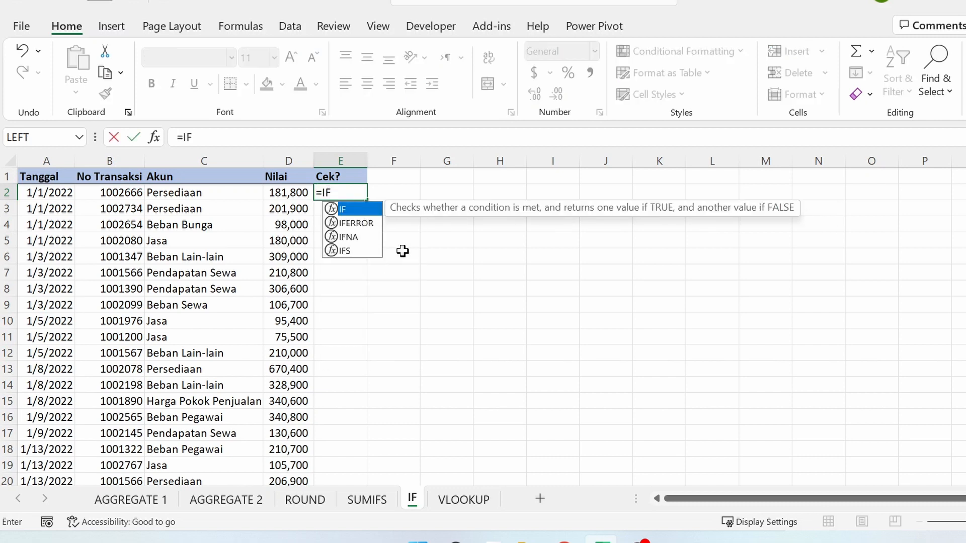
pyautogui.write('(')
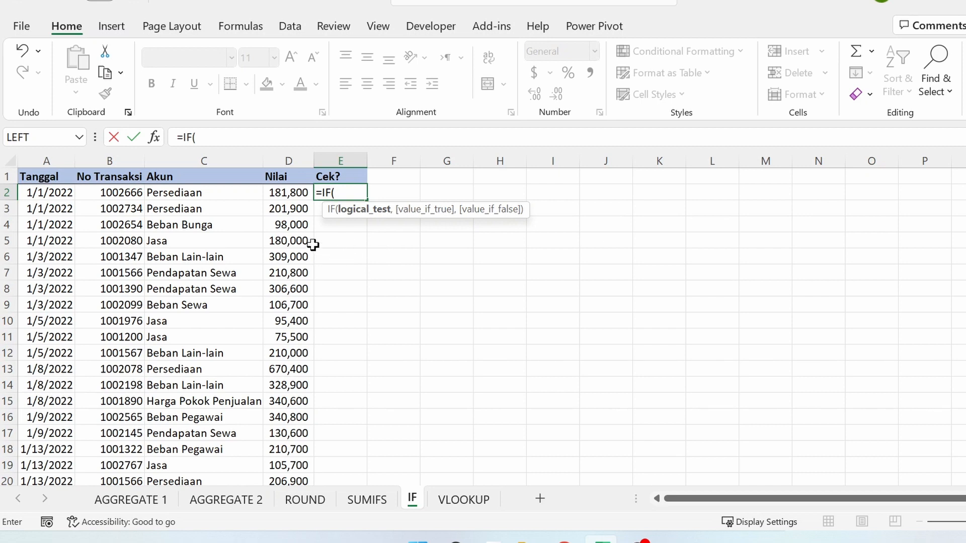
pyautogui.click(283, 191)
pyautogui.write('>')
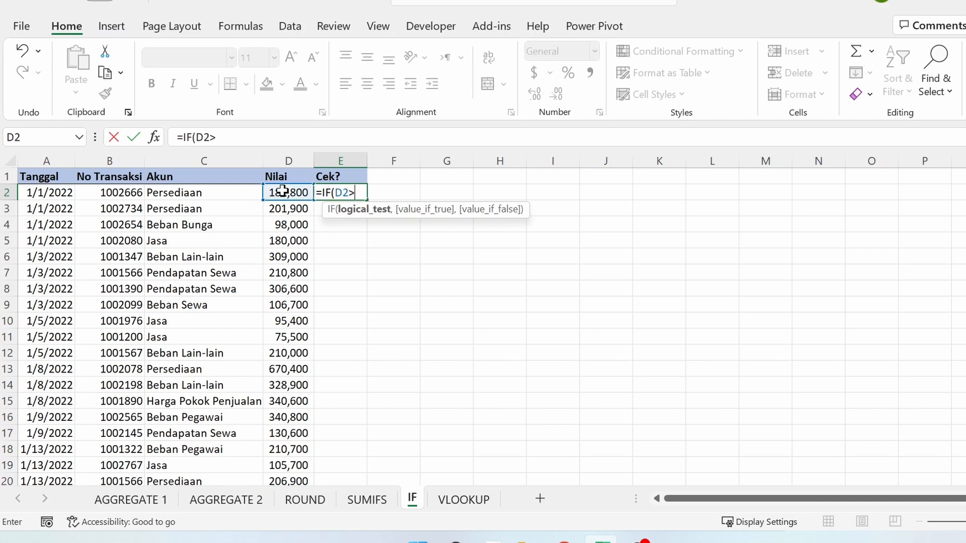
pyautogui.write('50000')
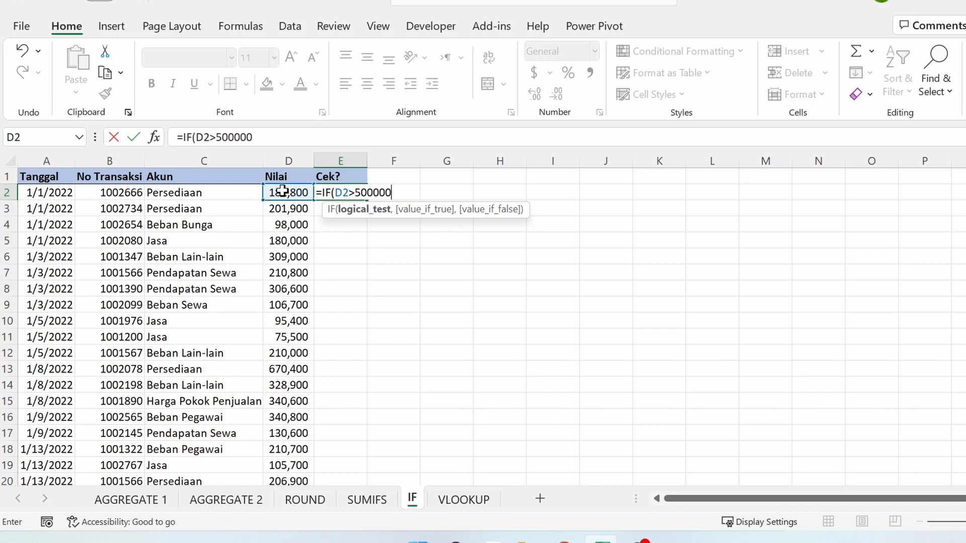
pyautogui.write('0,')
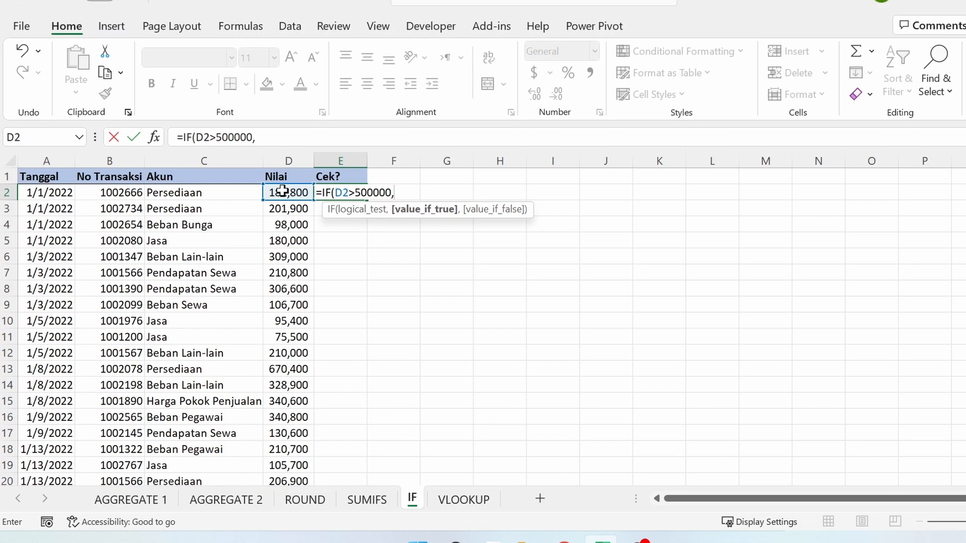
pyautogui.write('"Cek",')
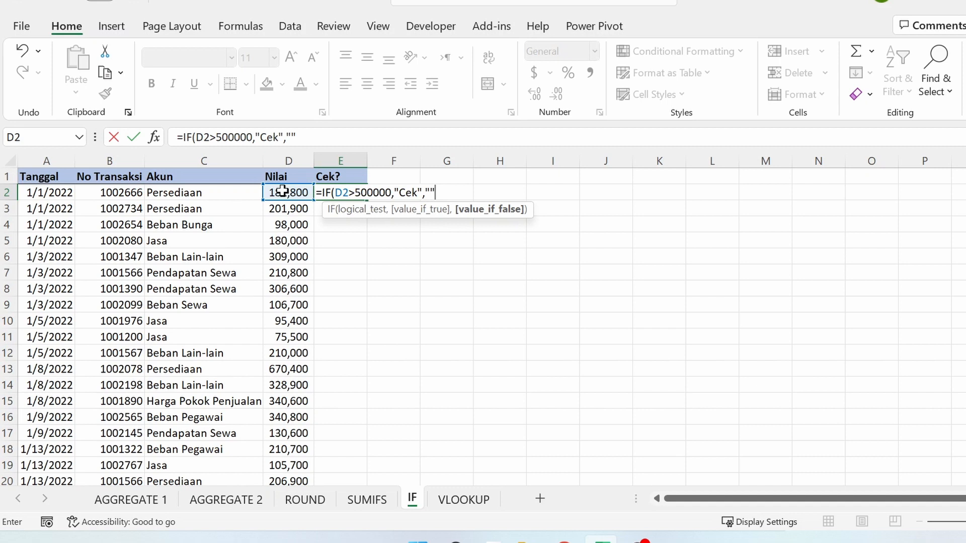
pyautogui.write(')')
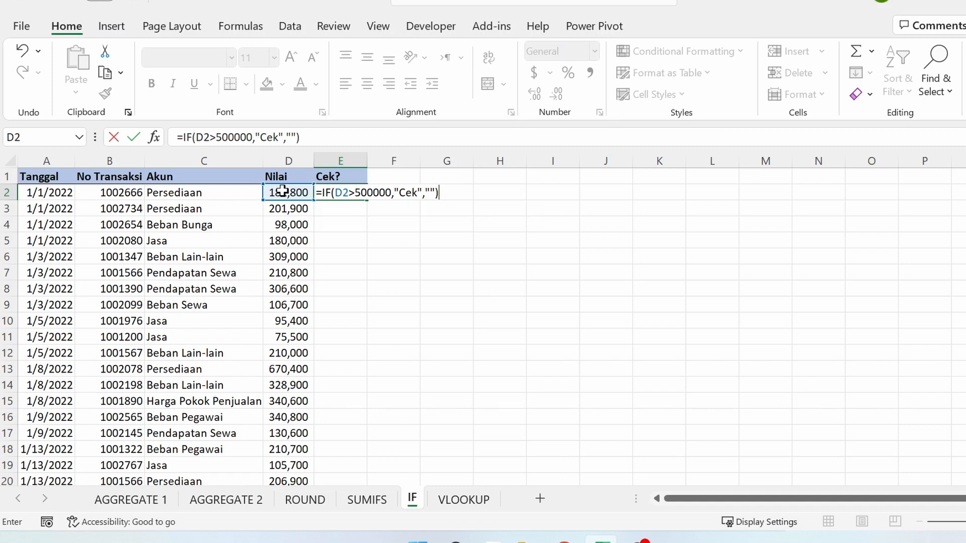
pyautogui.press('Return')
# Copy the IF formula from E2 down the Cek? column to row 20 and check which rows are flagged.
pyautogui.click(362, 191)
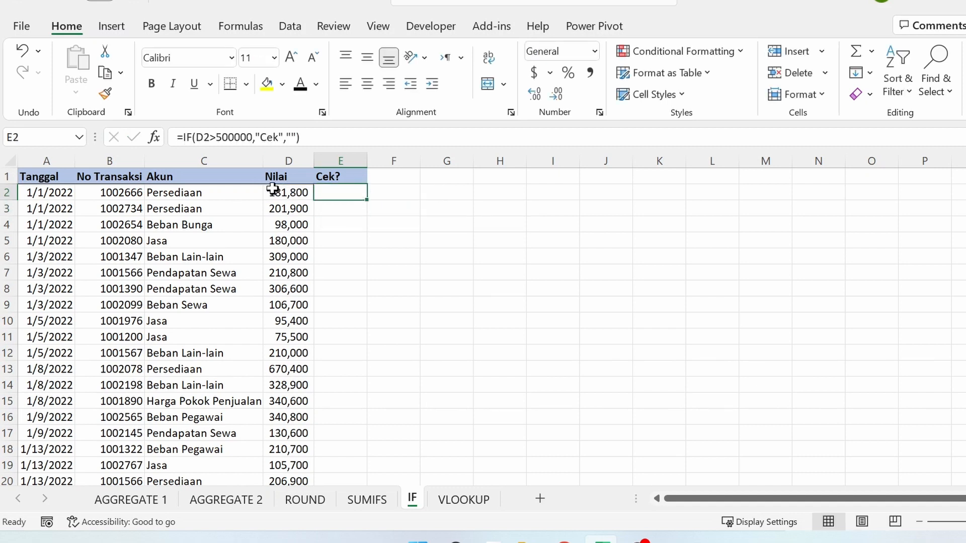
pyautogui.doubleClick(367, 201)
pyautogui.click(370, 383)
pyautogui.click(347, 368)
pyautogui.scroll(-1, 372, 367)
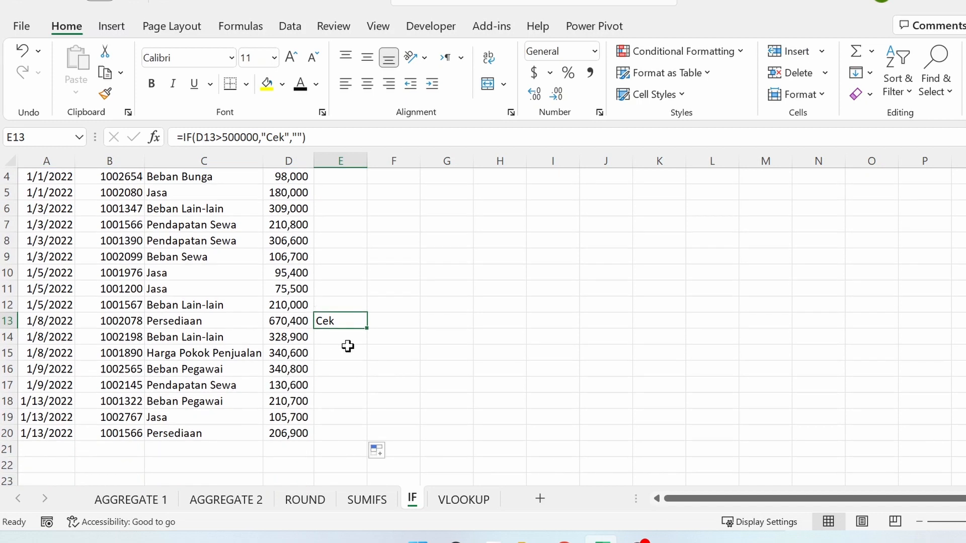
pyautogui.scroll(1, 322, 357)
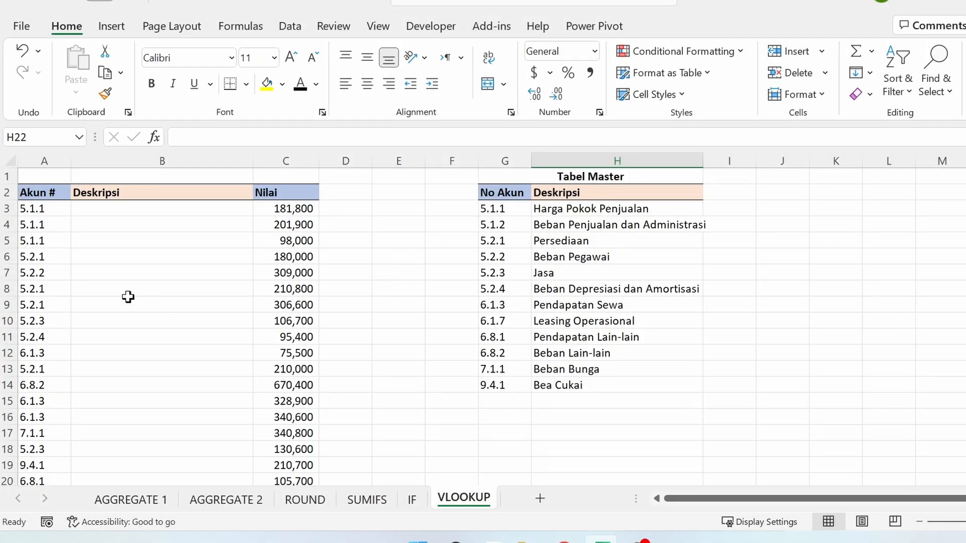
# Enter =VLOOKUP(A3,$G$3:$H$14,2,FALSE) in B3 to look up the account description in Tabel Master.
pyautogui.click(111, 209)
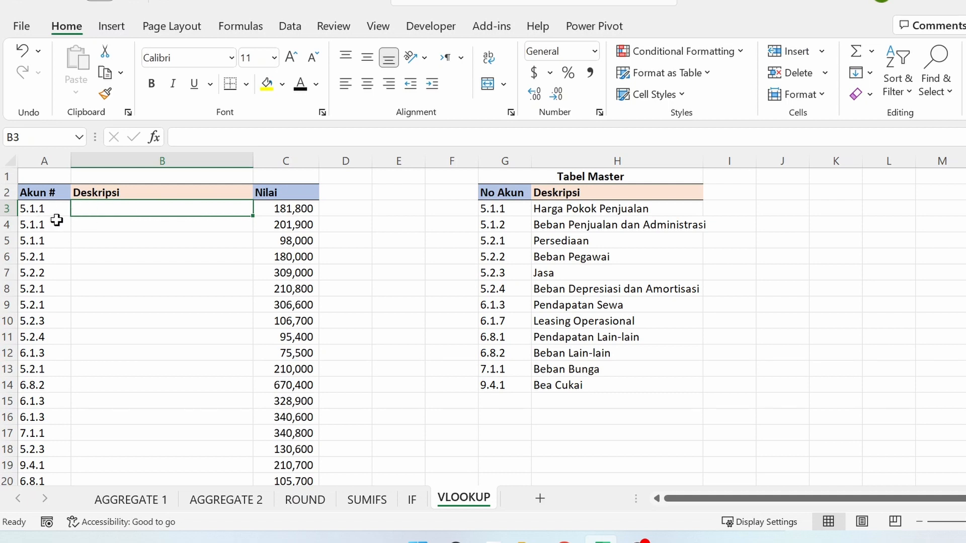
pyautogui.write('=vl')
pyautogui.press('Tab')
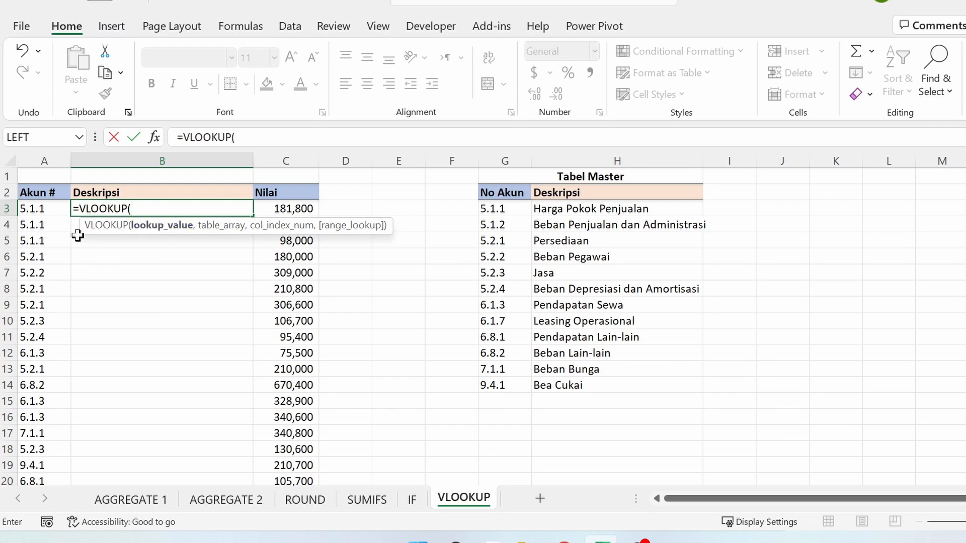
pyautogui.click(46, 207)
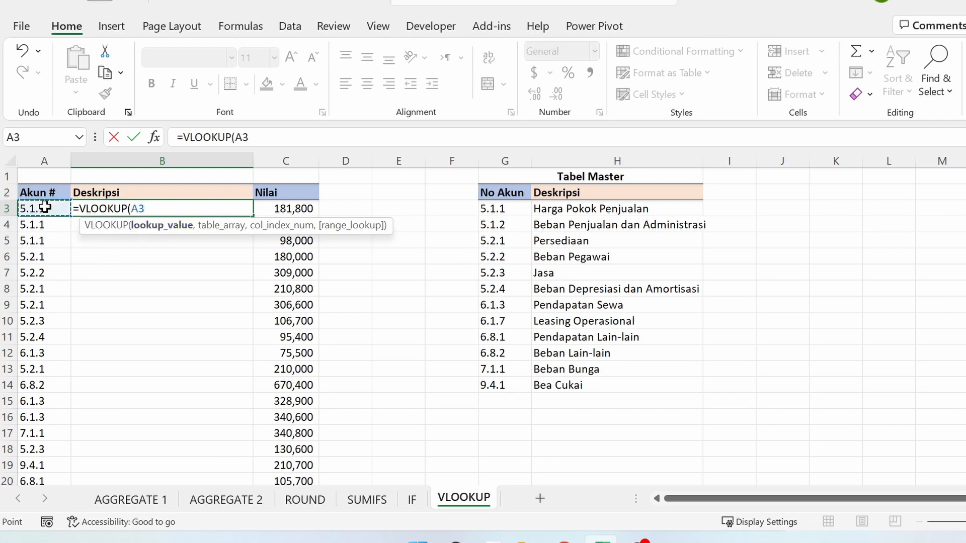
pyautogui.write(',')
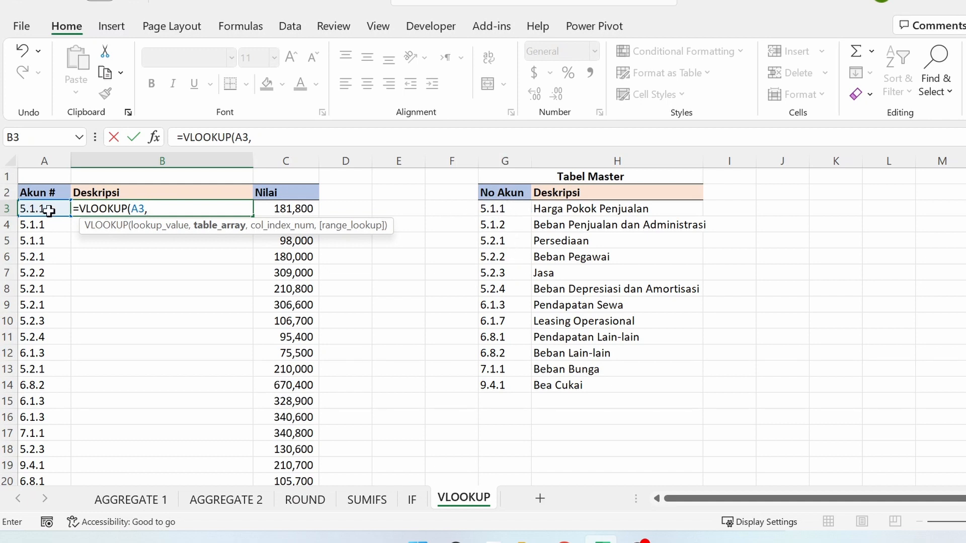
pyautogui.moveTo(492, 208); pyautogui.dragTo(617, 384)
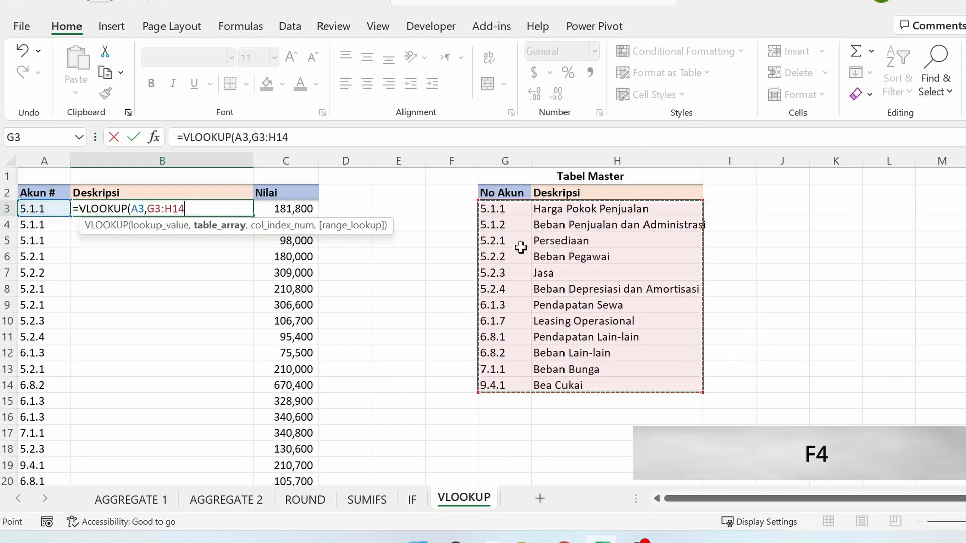
pyautogui.press('F4')
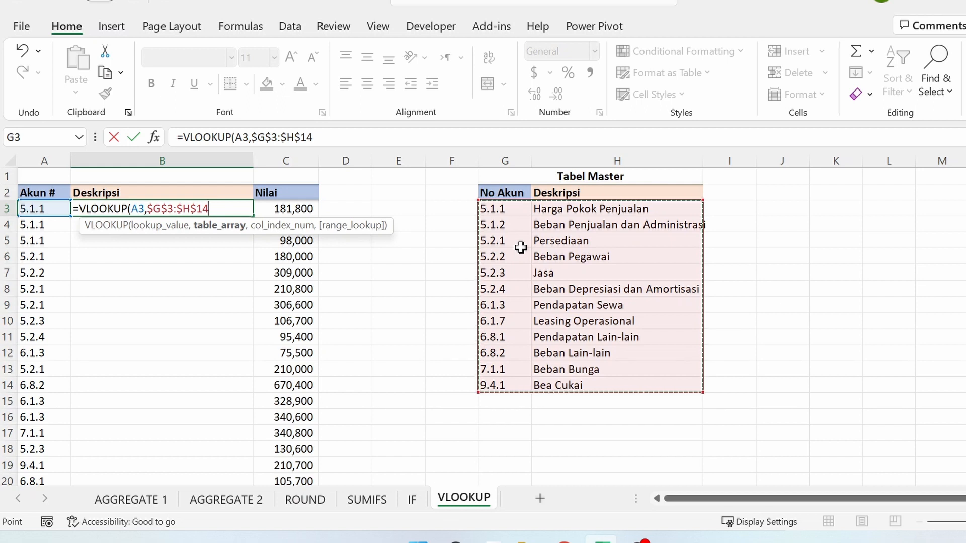
pyautogui.write(',')
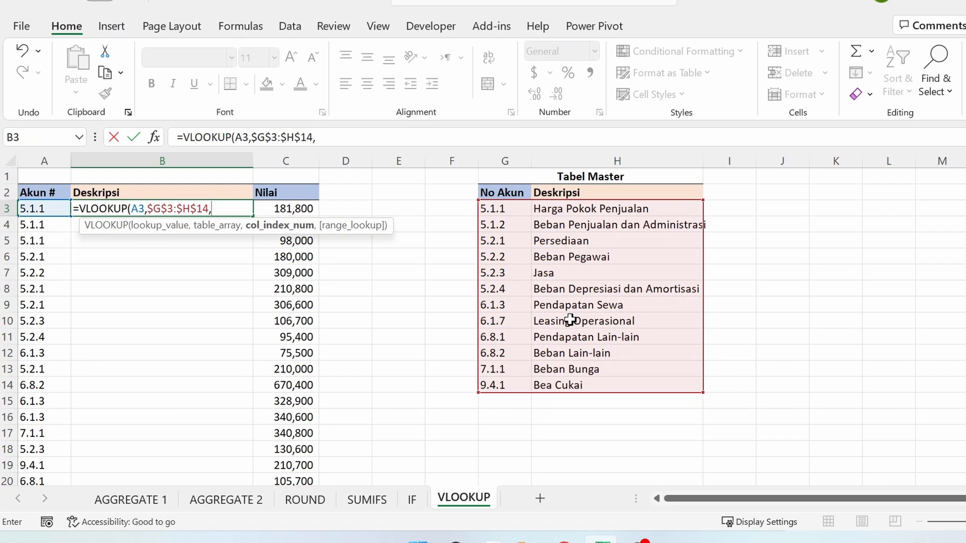
pyautogui.write('2,')
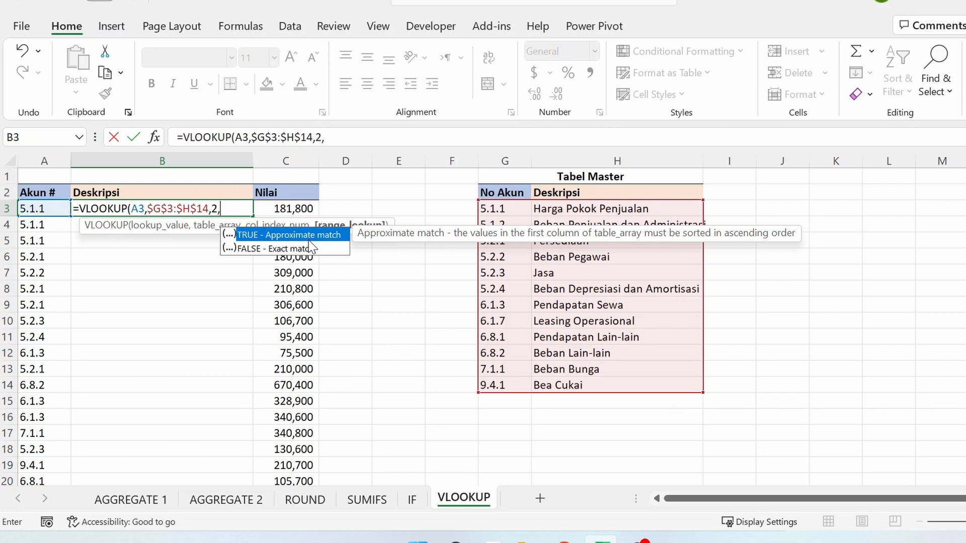
pyautogui.write('0')
pyautogui.write('false)')
pyautogui.press('Return')
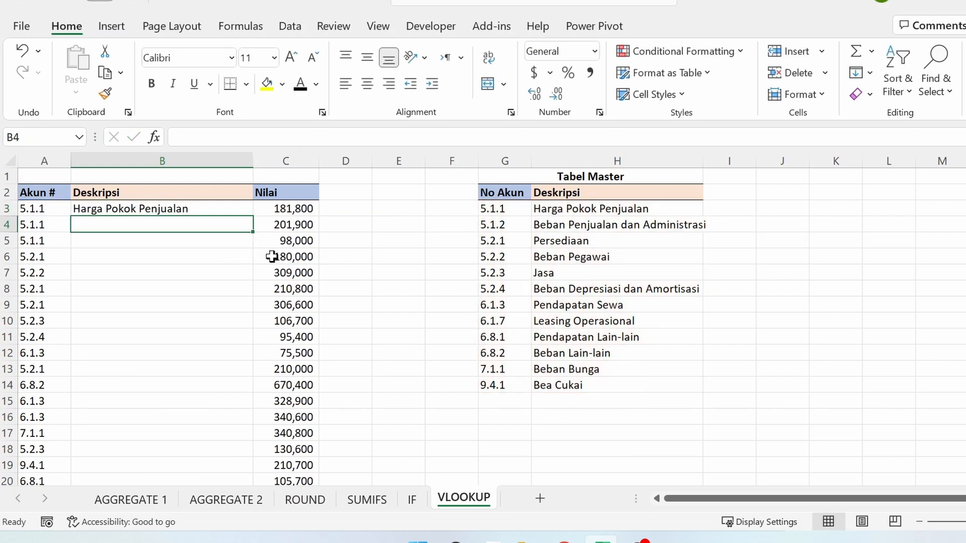
# Compare the B3 description with account 5.1.1 in Tabel Master and copy the VLOOKUP formula down the Deskripsi column.
pyautogui.click(49, 210)
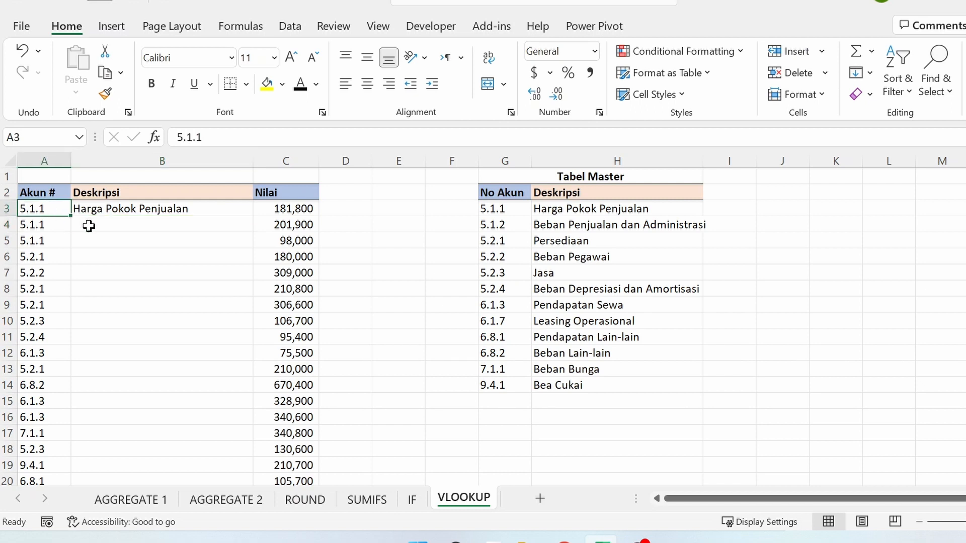
pyautogui.click(122, 215)
pyautogui.click(503, 213)
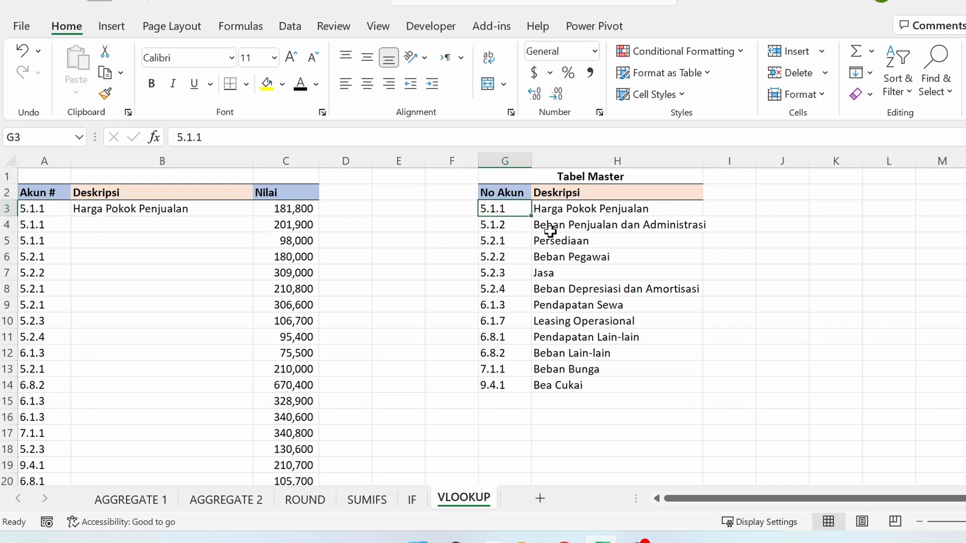
pyautogui.click(573, 210)
pyautogui.click(174, 207)
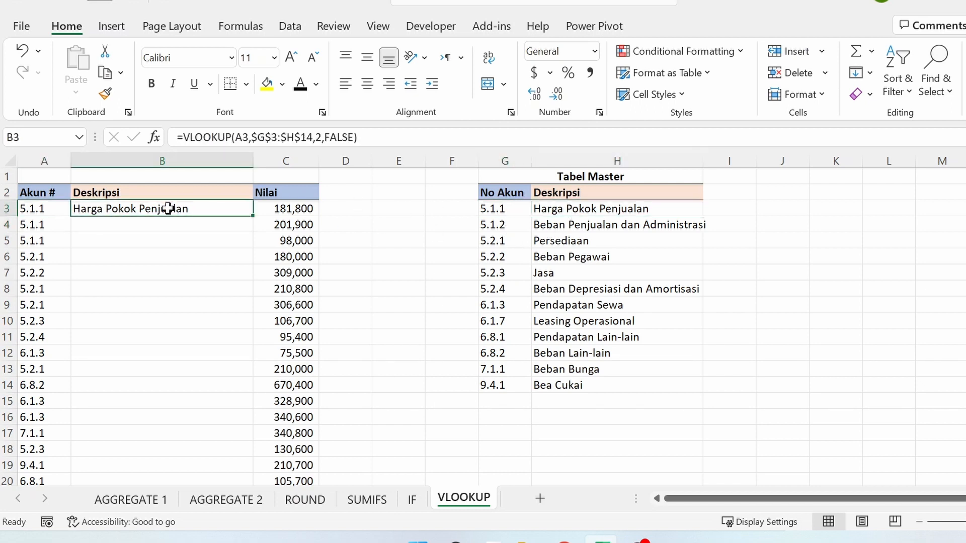
pyautogui.moveTo(253, 215); pyautogui.dragTo(248, 442)
pyautogui.scroll(1, 73, 282)
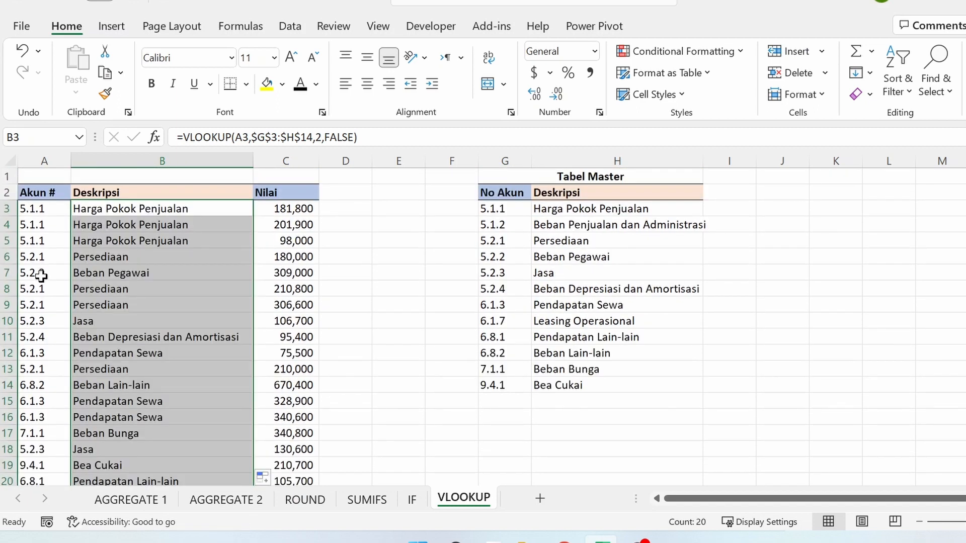
# Check the description for account 5.2.2 in row 7 against its entry in Tabel Master.
pyautogui.click(41, 276)
pyautogui.click(121, 275)
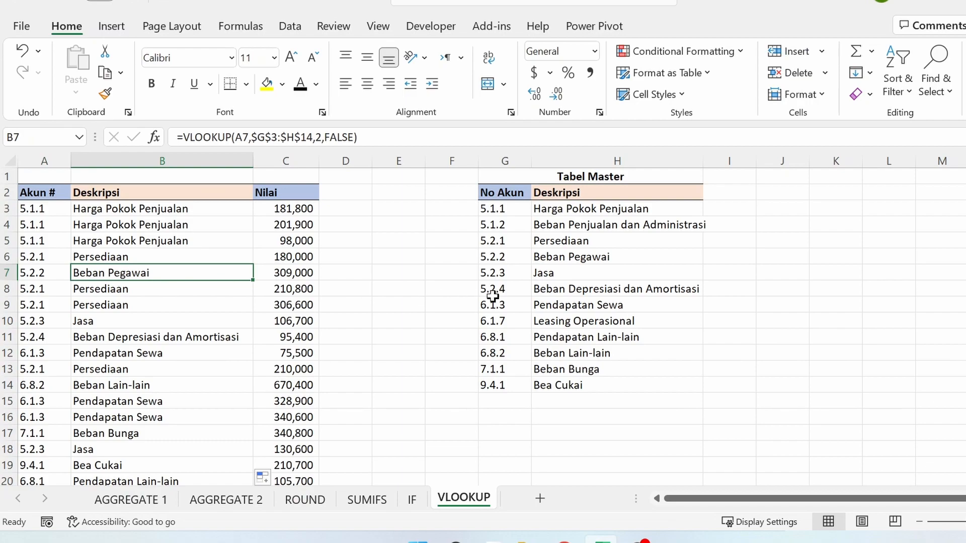
pyautogui.click(514, 255)
pyautogui.click(559, 258)
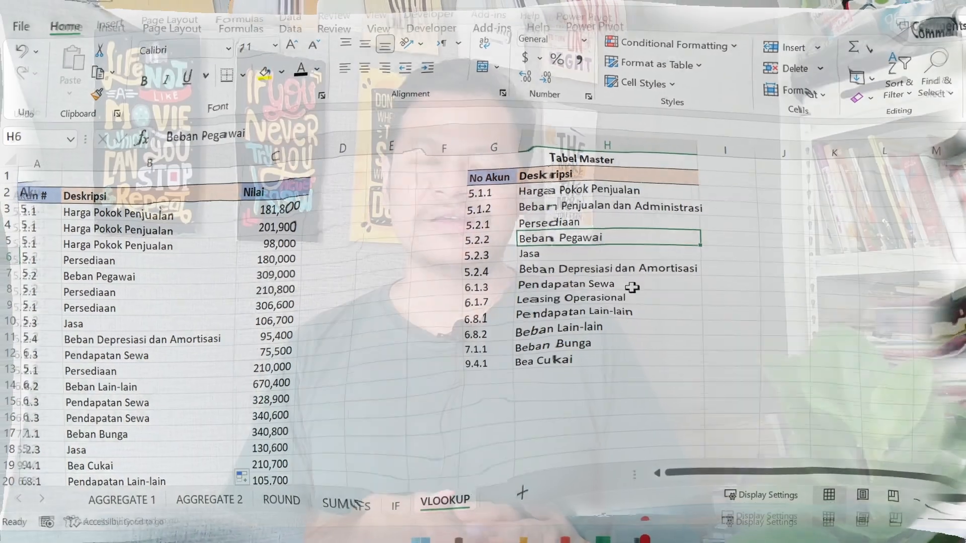